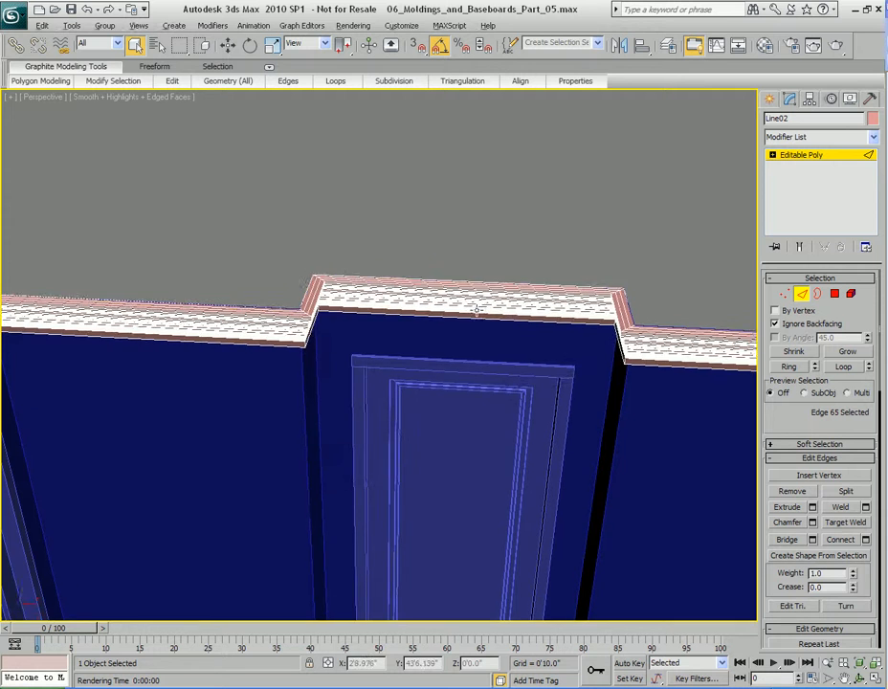
Remove the two inner edge loops running along the top face of the crown molding.
scroll(465, 324, "up", 4)
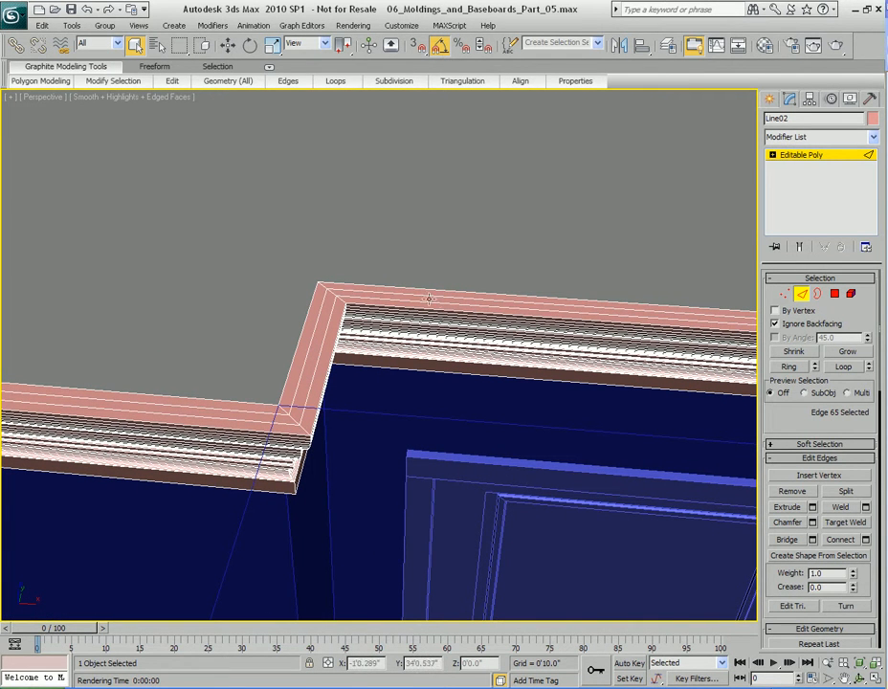
middle_click_drag(417, 350, 414, 342)
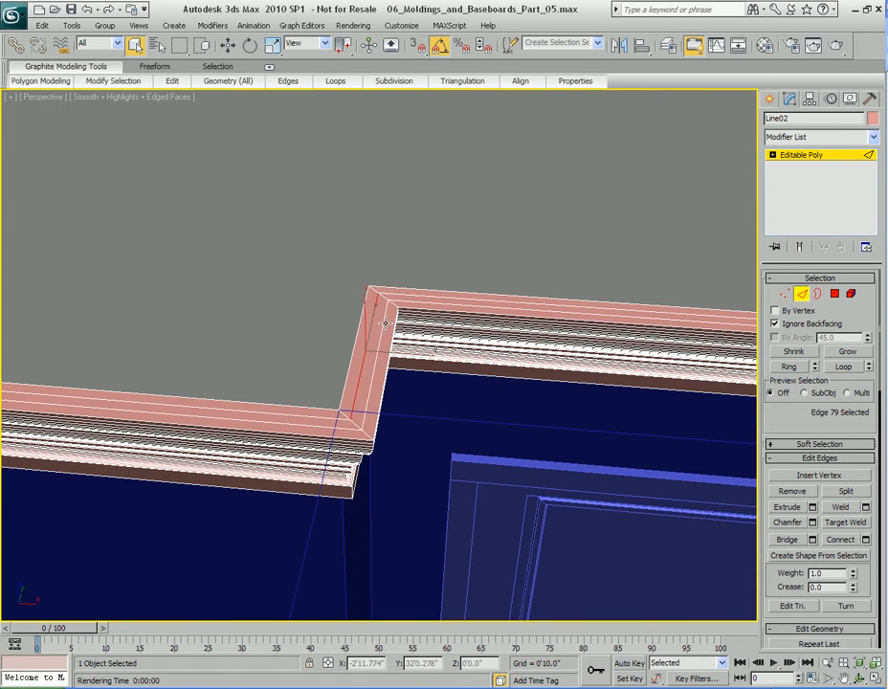
left_click(846, 367)
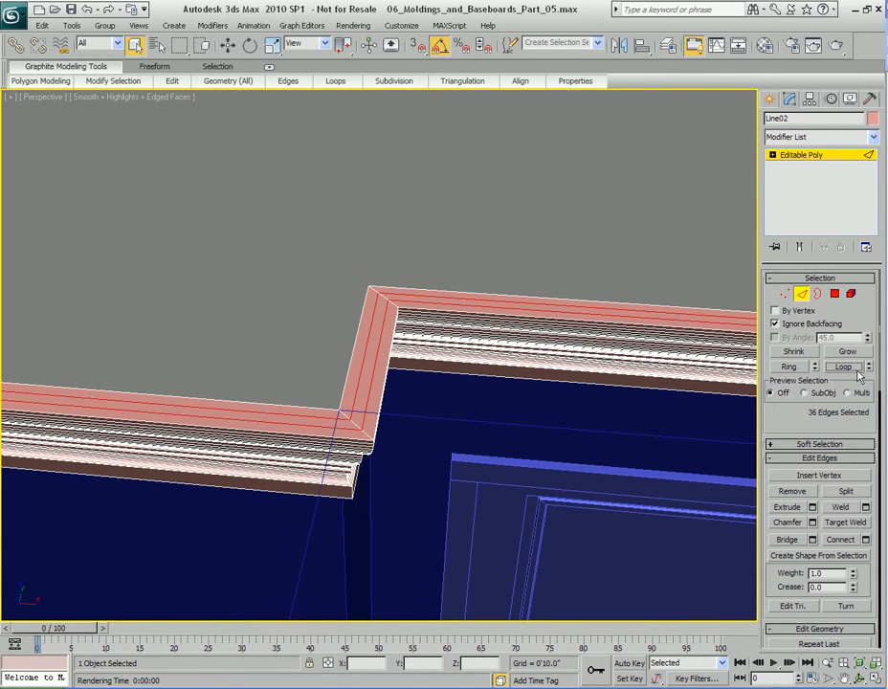
left_click(550, 364)
middle_click_drag(613, 363, 510, 356, "alt")
Select the polygons of the straight crown molding section above the door panel and clone them out to a separate object.
key("4")
middle_click_drag(571, 356, 521, 347, "alt")
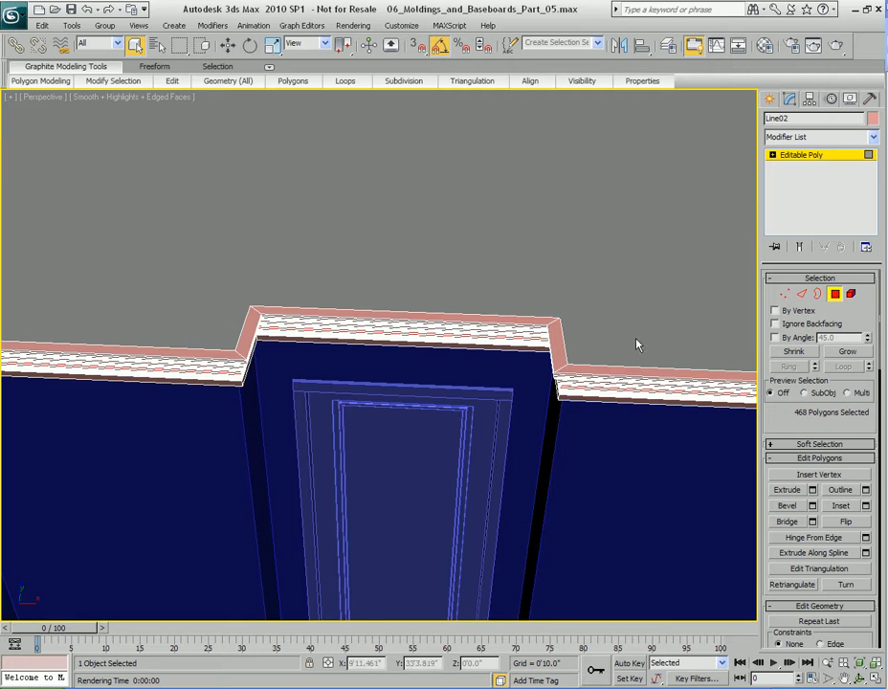
scroll(495, 337, "up", 5)
left_click_drag(372, 174, 580, 398)
key("z")
middle_click_drag(507, 389, 352, 372, "alt")
key("w")
left_click_drag(331, 353, 550, 355, "shift")
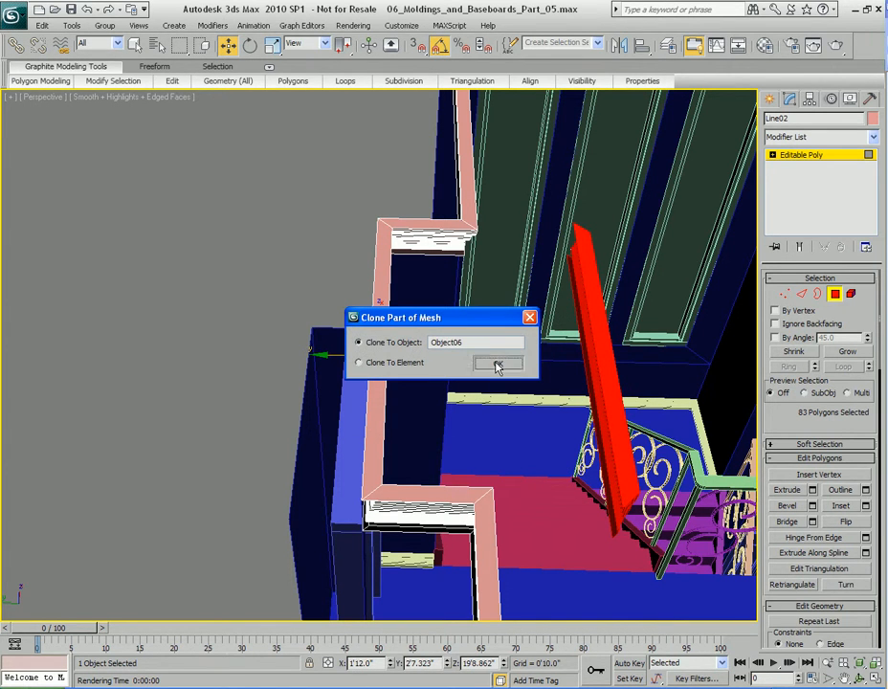
left_click(497, 366)
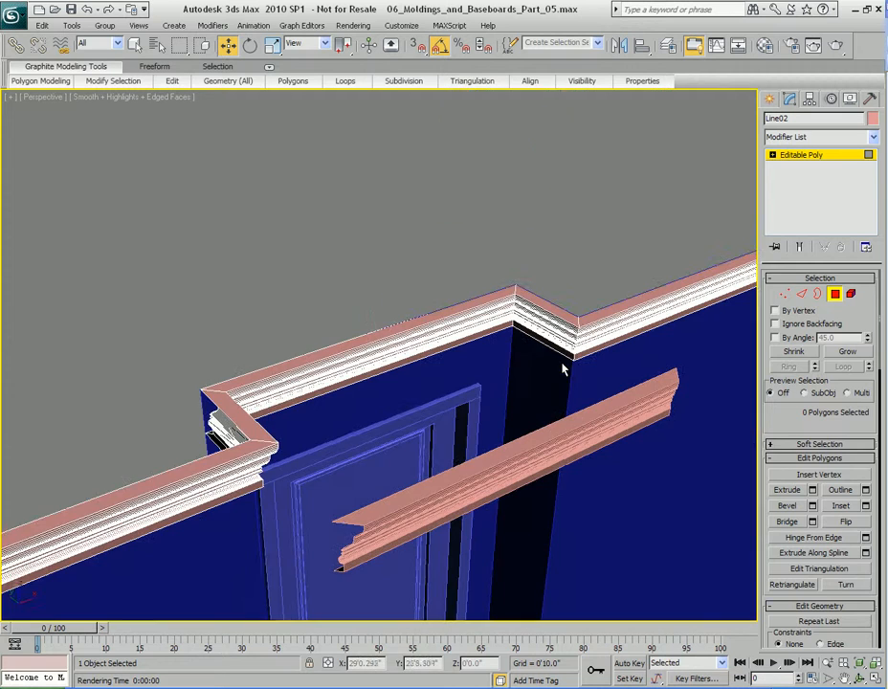
Select the cloned molding piece and center its pivot on the object.
key("4")
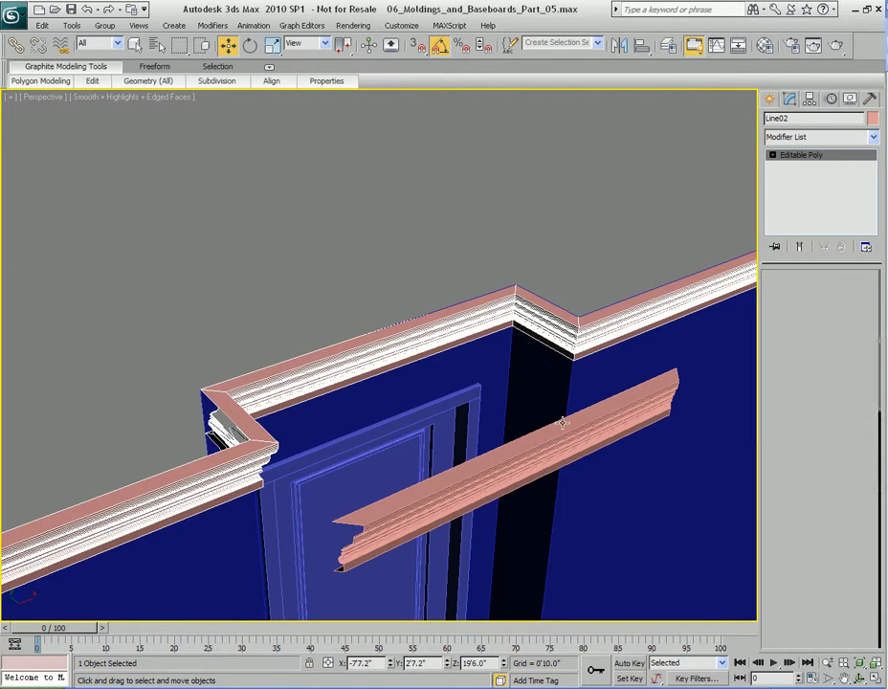
left_click(562, 422)
key("z")
left_click(393, 248)
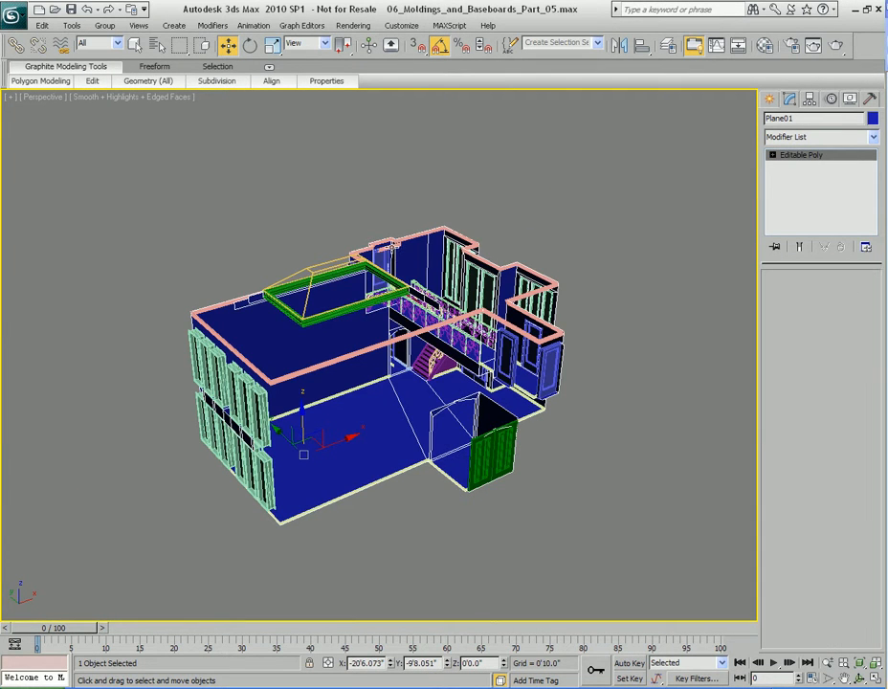
key("z")
key("q")
middle_click_drag(413, 358, 470, 369, "alt")
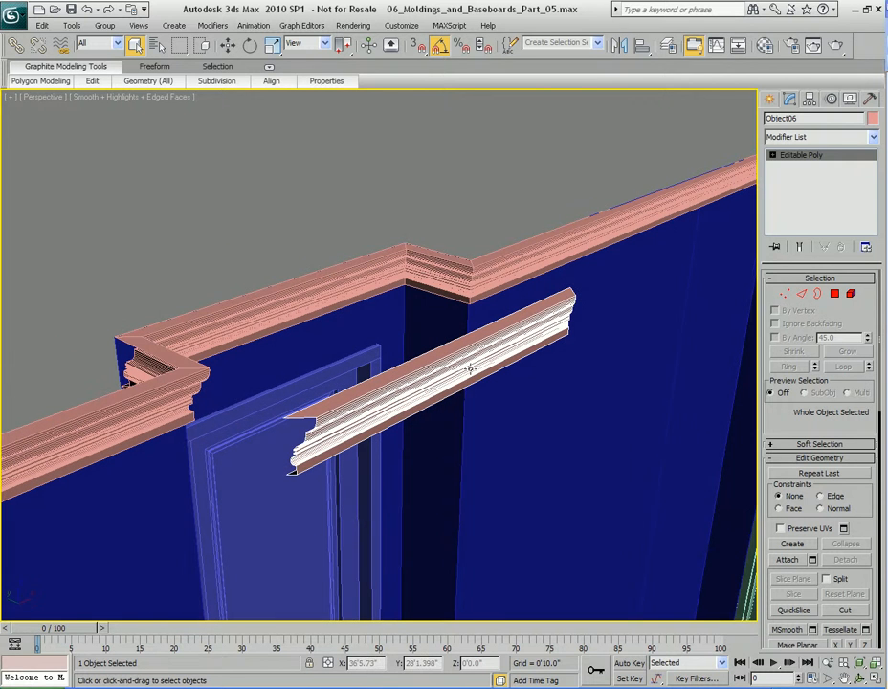
left_click(810, 98)
left_click(820, 261)
mouse_move(651, 323)
middle_mouse_down("alt")
mouse_move(605, 327)
mouse_move(638, 332)
middle_mouse_up("alt")
middle_click_drag(577, 323, 577, 347)
Flatten the mitered end vertices of the molding piece by aligning them on the X axis.
key("2")
key("2")
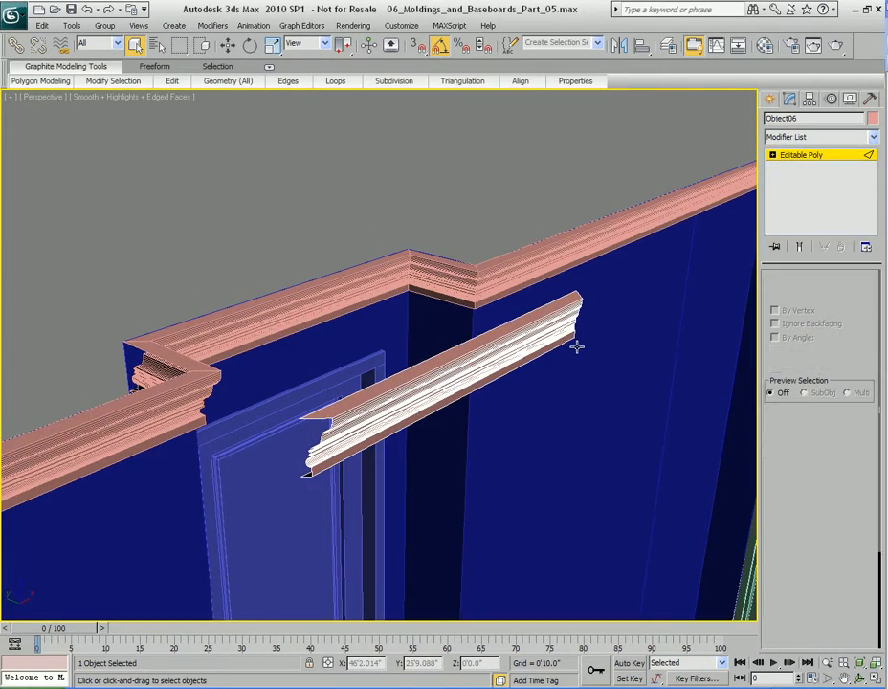
key("1")
middle_click_drag(490, 382, 538, 322, "alt")
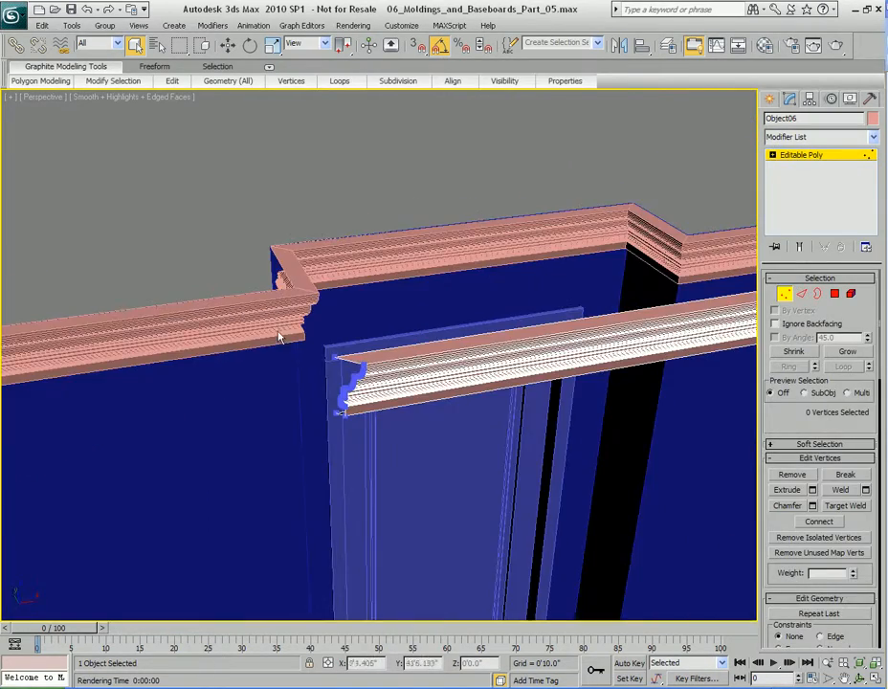
left_click_drag(270, 354, 448, 468)
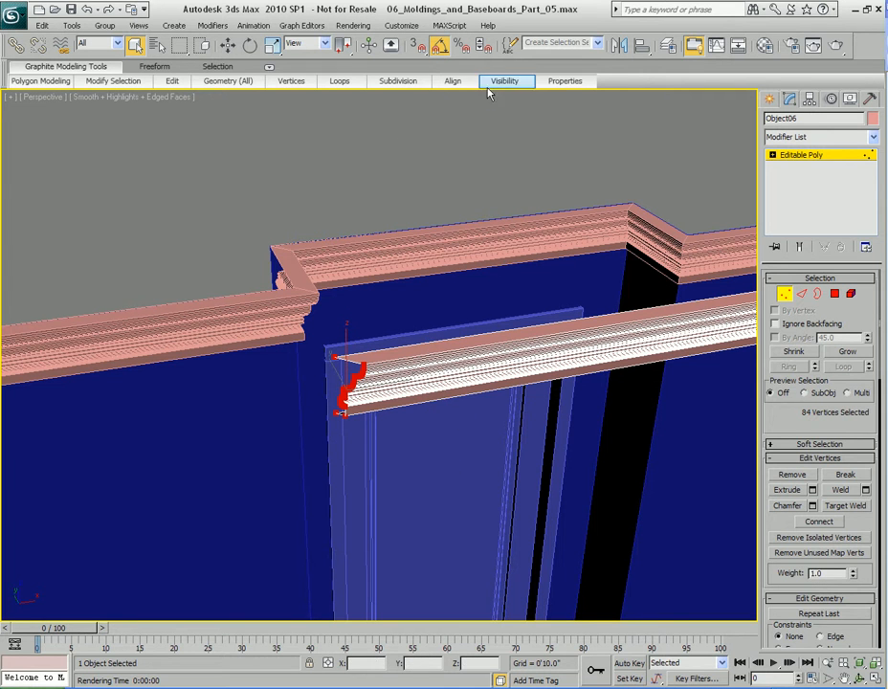
mouse_move(450, 87)
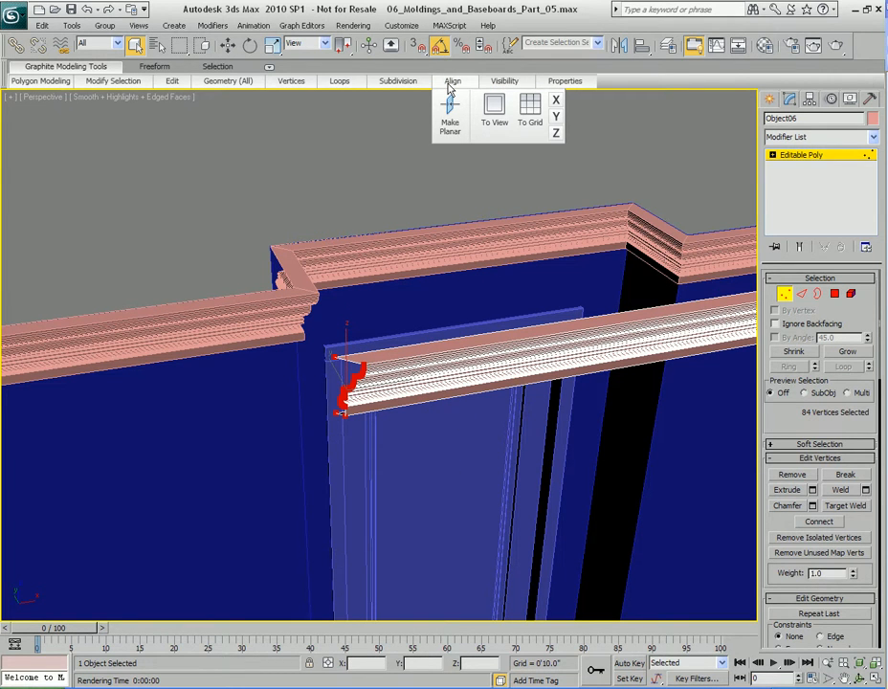
middle_click_drag(652, 287, 498, 269)
left_click_drag(442, 459, 442, 455)
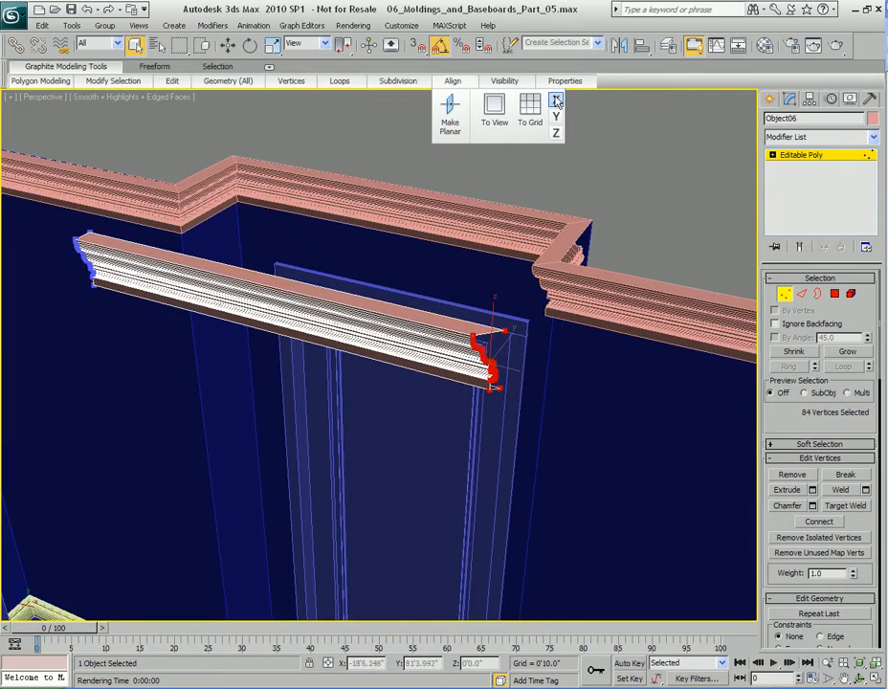
middle_click_drag(402, 298, 436, 287, "alt")
key("6")
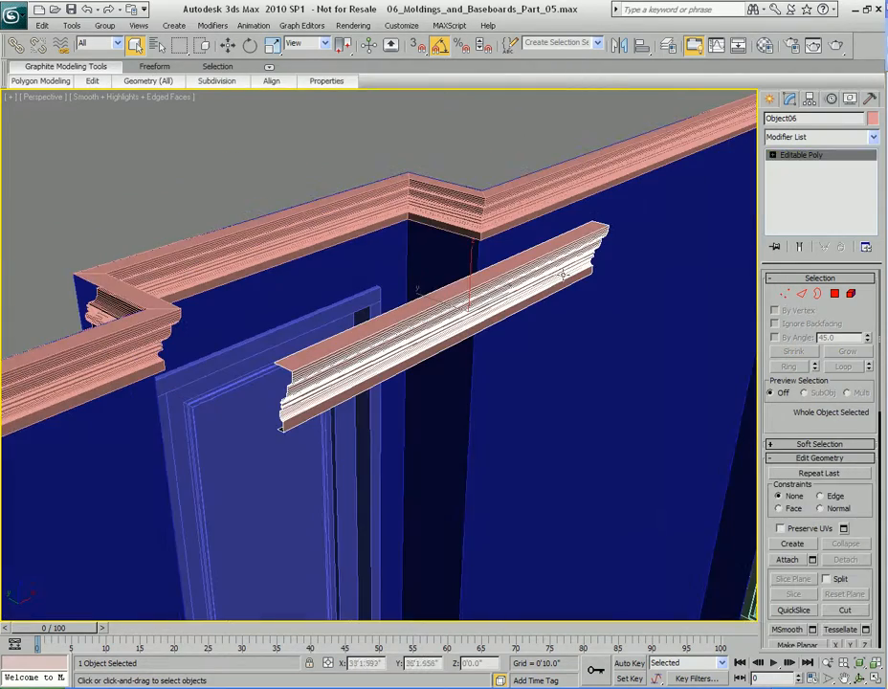
Move only the pivot of the molding piece, vertex-snapping it to the upper back corner of one end.
left_click(829, 99)
left_click(815, 188)
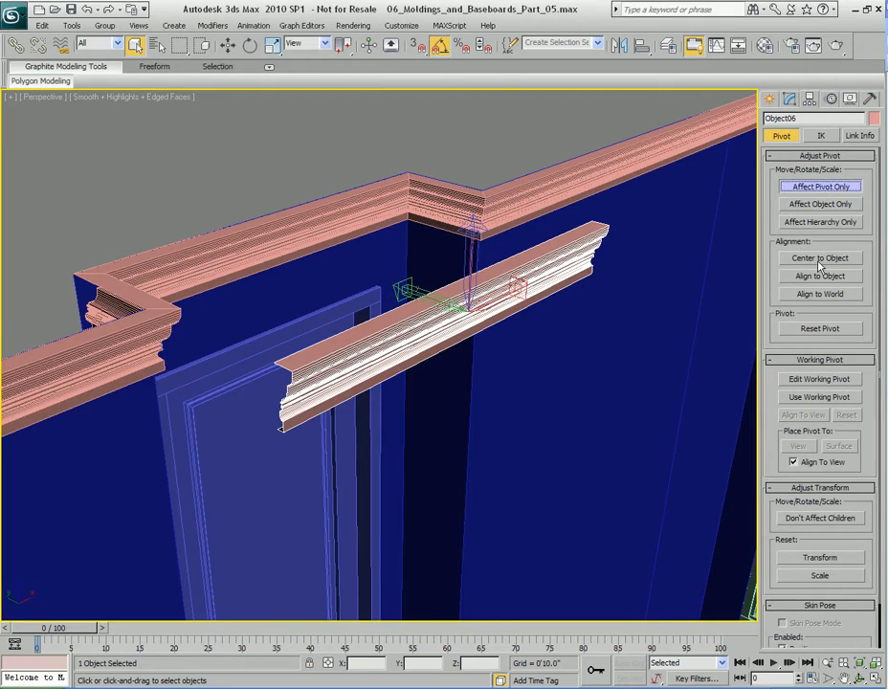
middle_click_drag(445, 272, 426, 281, "alt")
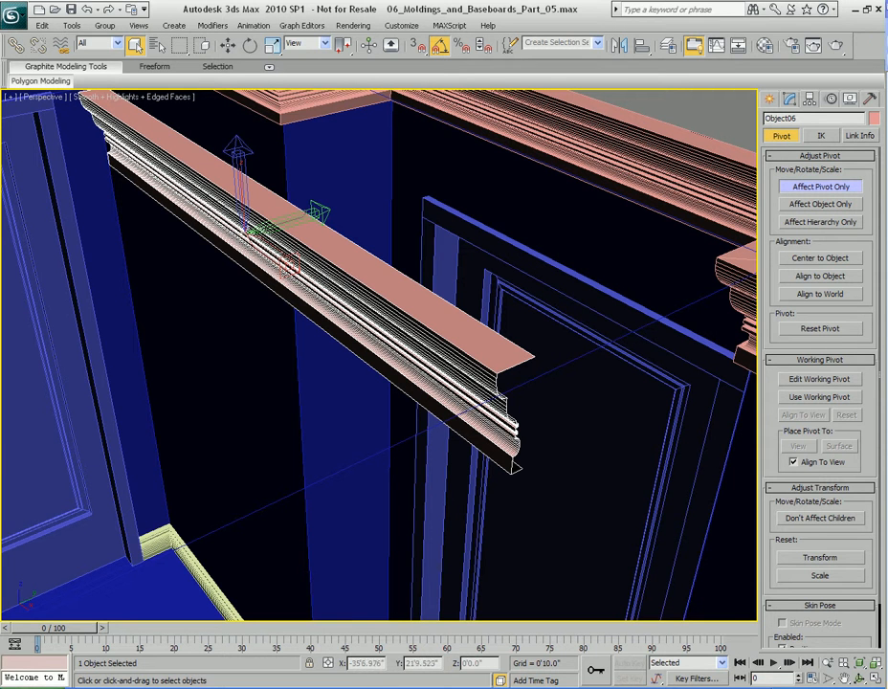
key("w")
key("s")
left_click_drag(247, 230, 536, 359)
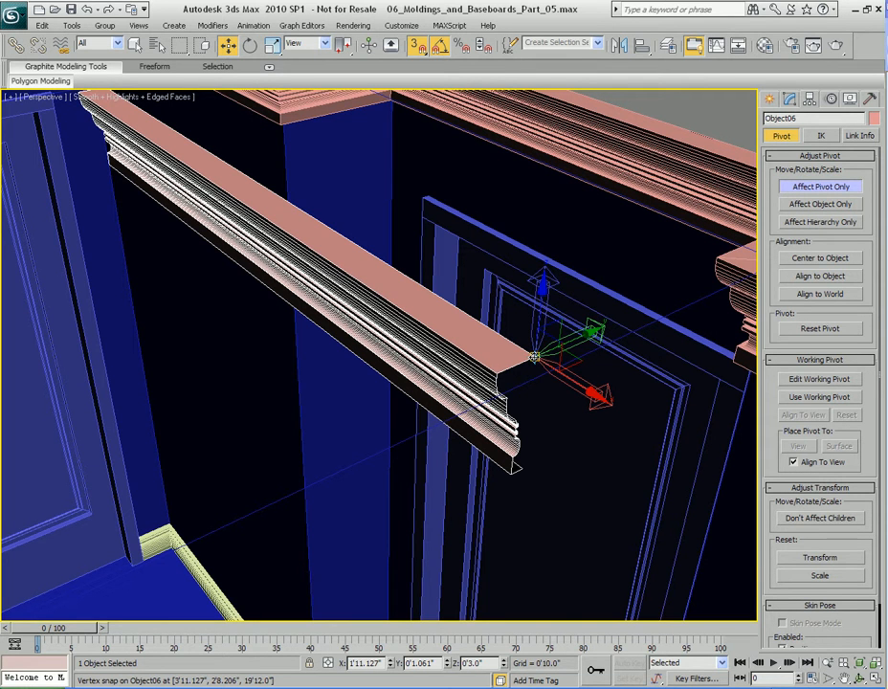
left_click_drag(535, 357, 535, 357)
key("s")
Move the molding piece down to the ground floor and into the main room, to about Y -13'1.7" and Z 4'5.7".
key("1")
middle_click_drag(330, 311, 382, 276)
scroll(386, 317, "down", 5)
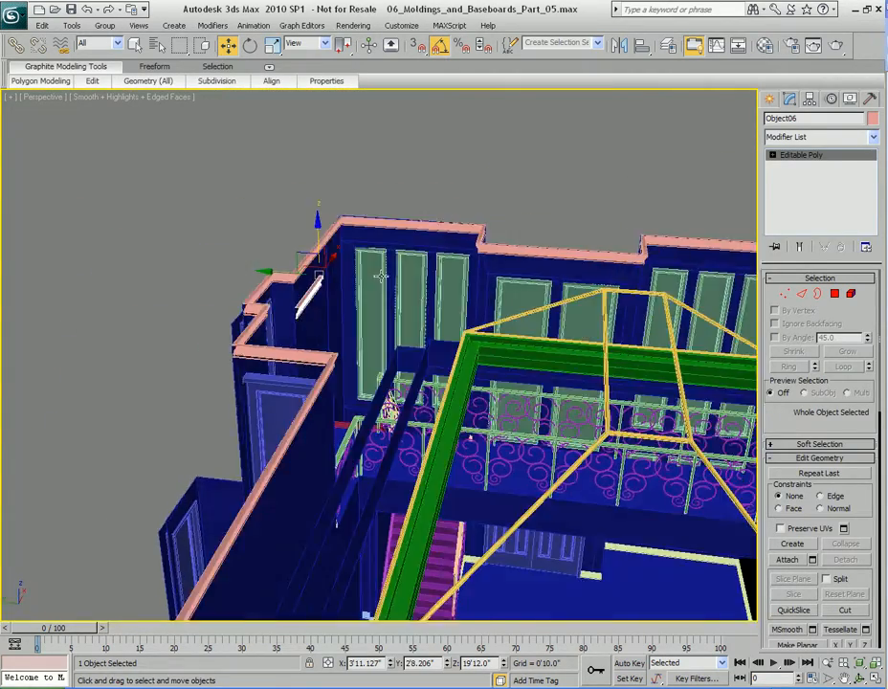
middle_click_drag(340, 412, 314, 438, "alt")
middle_click_drag(583, 440, 458, 432, "alt")
scroll(416, 430, "down", 5)
middle_click_drag(398, 341, 404, 392, "alt")
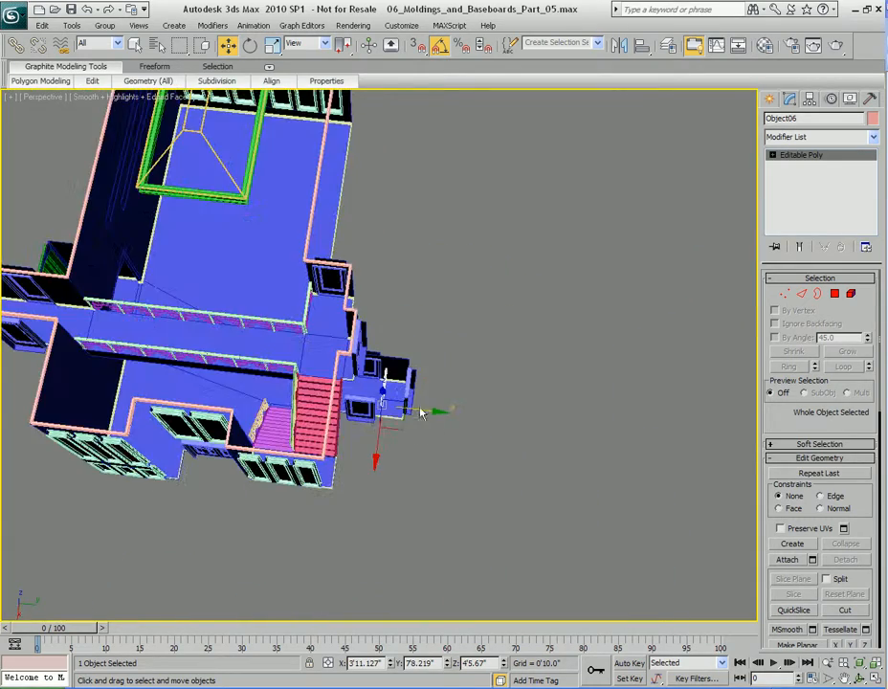
left_click_drag(432, 411, 229, 383)
middle_click_drag(452, 381, 220, 356, "alt")
middle_click_drag(507, 328, 305, 328)
scroll(304, 328, "up", 8)
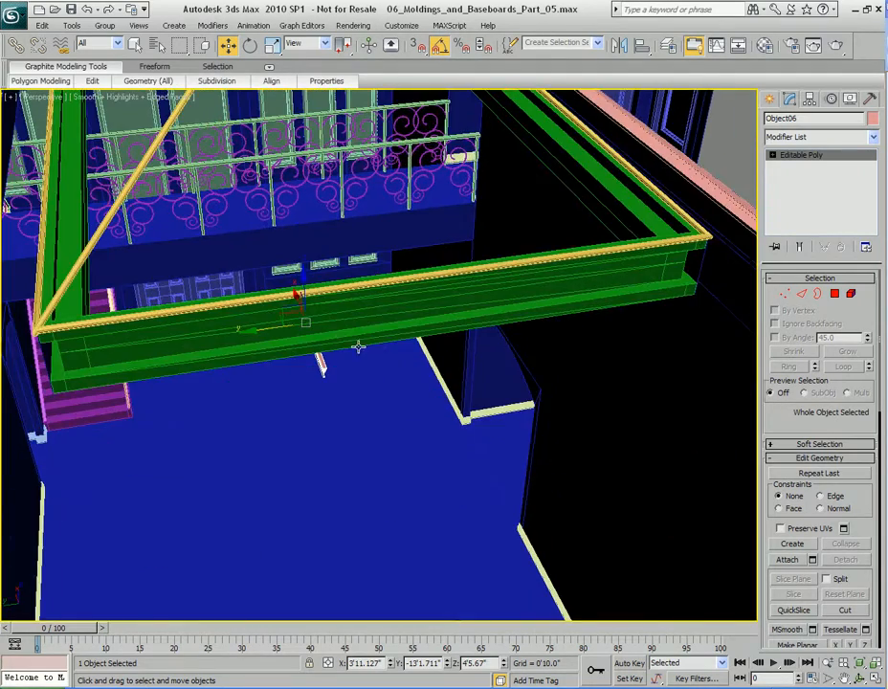
middle_click_drag(375, 382, 381, 364, "alt")
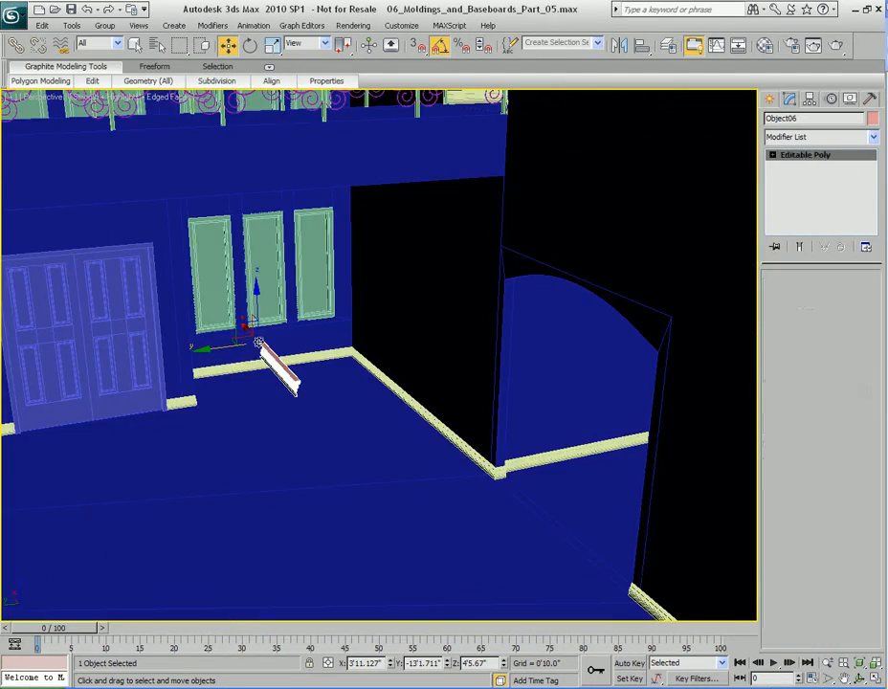
Copy the molding piece toward the arched entry alcove and rotate the copy -90 degrees about Z.
left_click_drag(258, 343, 487, 352, "shift")
left_click(448, 408)
key("e")
left_click_drag(467, 368, 431, 367)
Examine the entry alcove's ceiling, arch and the wall strip above the green door where molding would run.
middle_click_drag(431, 367, 485, 391, "alt")
scroll(443, 396, "up", 5)
middle_click_drag(615, 445, 519, 334)
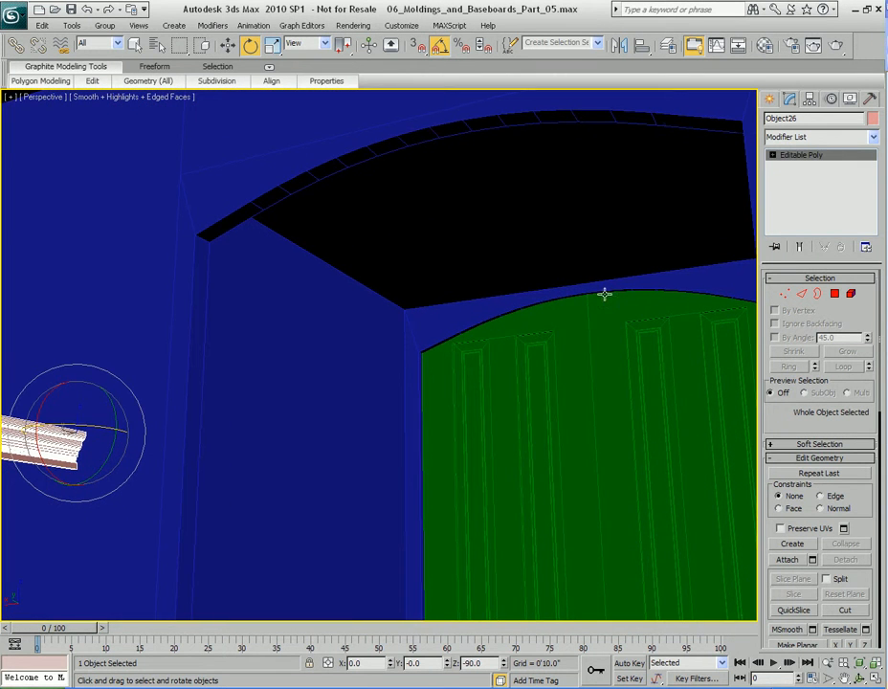
middle_click_drag(607, 284, 480, 298, "alt")
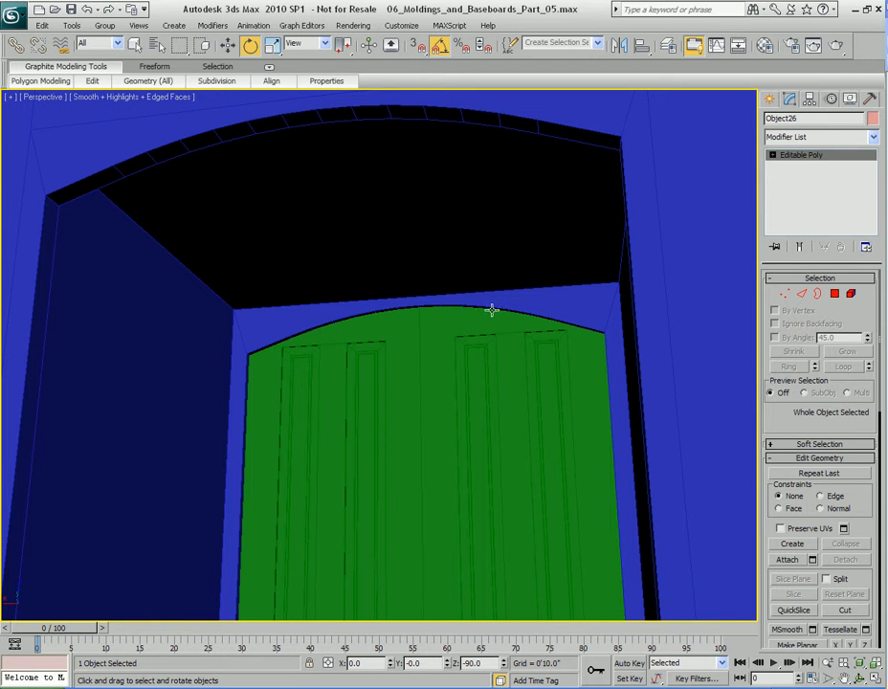
middle_click_drag(418, 321, 468, 292)
scroll(489, 284, "down", 3)
scroll(467, 293, "up", 5)
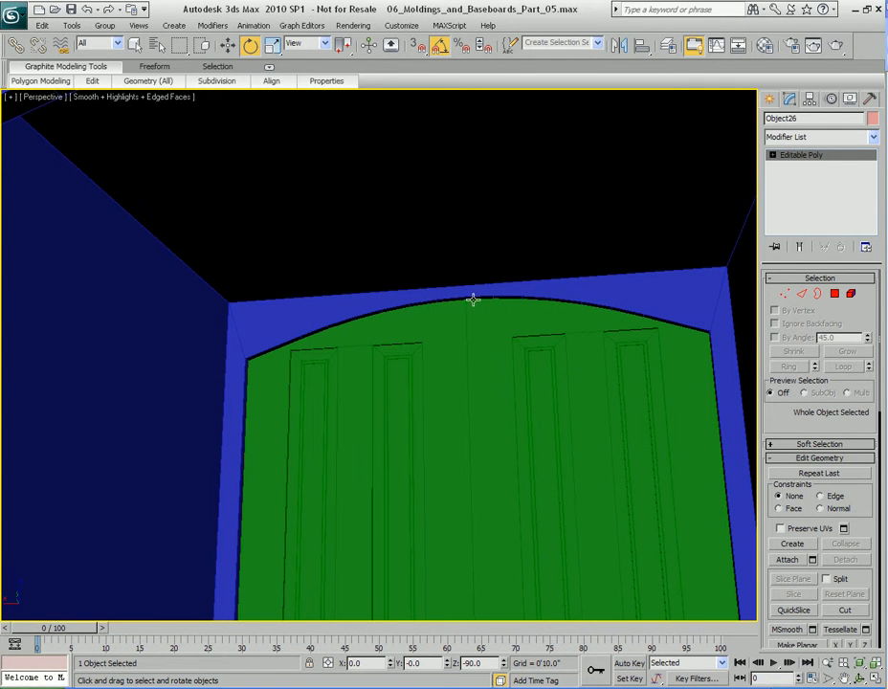
middle_click_drag(485, 290, 488, 316, "alt")
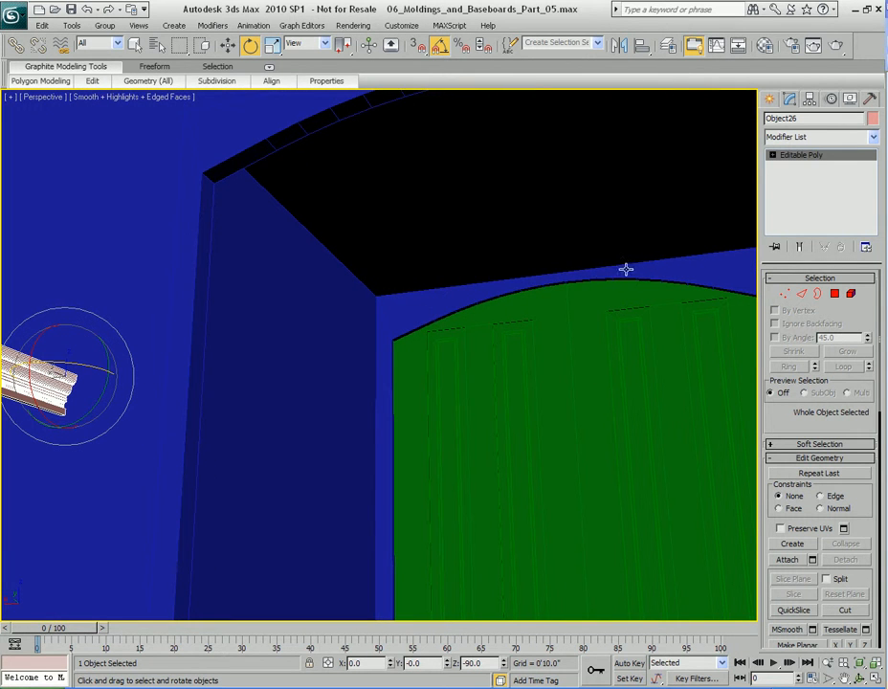
middle_click_drag(418, 309, 471, 296, "alt")
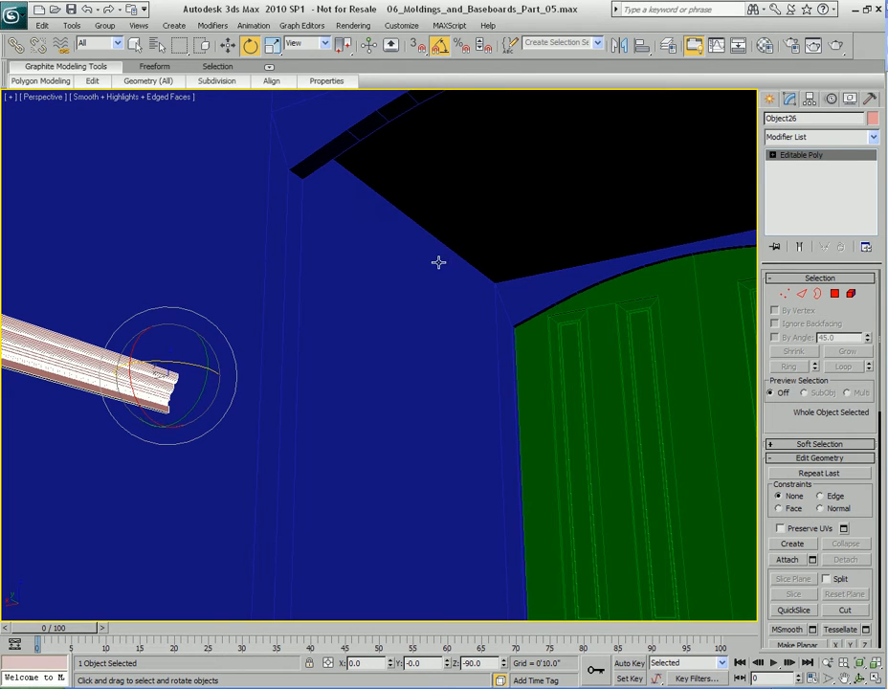
middle_click_drag(412, 334, 499, 336, "alt")
middle_click_drag(598, 296, 241, 369, "alt")
Vertex-snap the rotated molding copy by its pivot to the upper corner of the alcove wall beside the green door.
key("w")
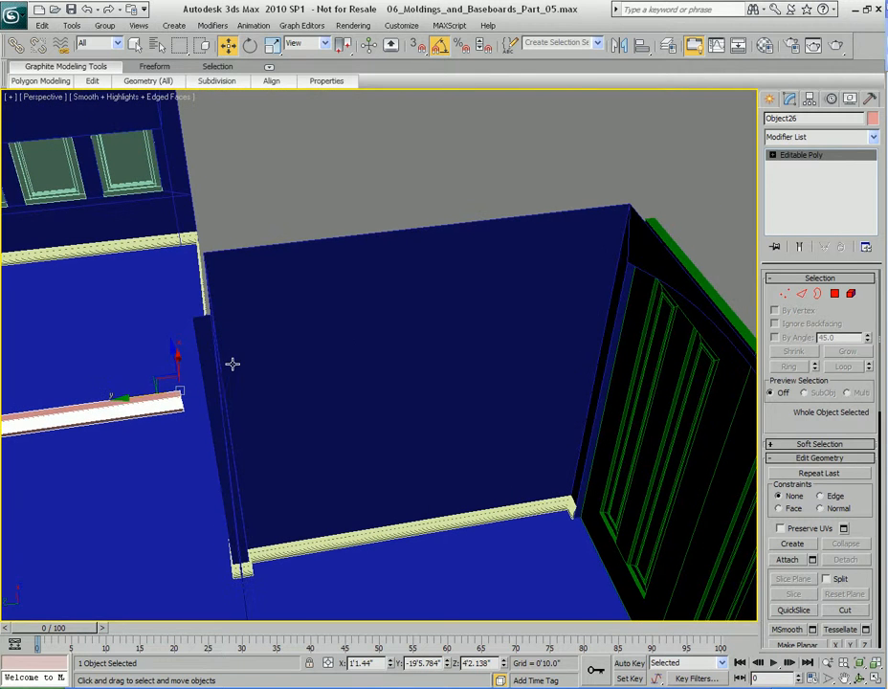
left_click_drag(180, 392, 630, 204)
key("s")
middle_click_drag(431, 289, 516, 363)
Stretch the molding along the alcove wall by moving its free-end vertices to the wall's other end, then fine-tune their position along Y.
key("1")
scroll(515, 362, "down", 3)
left_click_drag(414, 176, 574, 376)
middle_click_drag(441, 362, 527, 361)
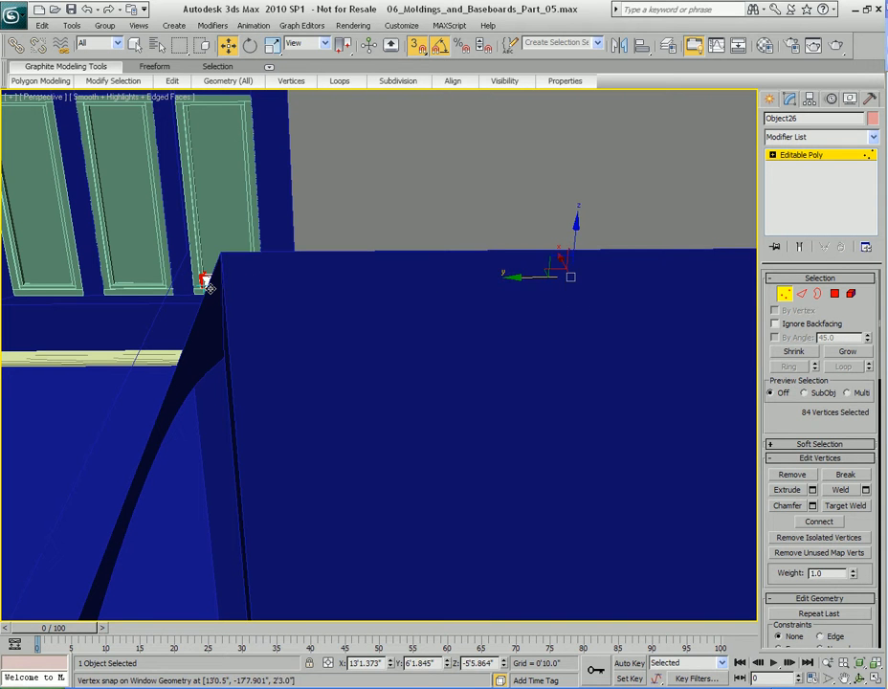
left_click_drag(531, 277, 228, 297)
key("z")
middle_click_drag(427, 383, 403, 337, "alt")
middle_click_drag(380, 391, 302, 311)
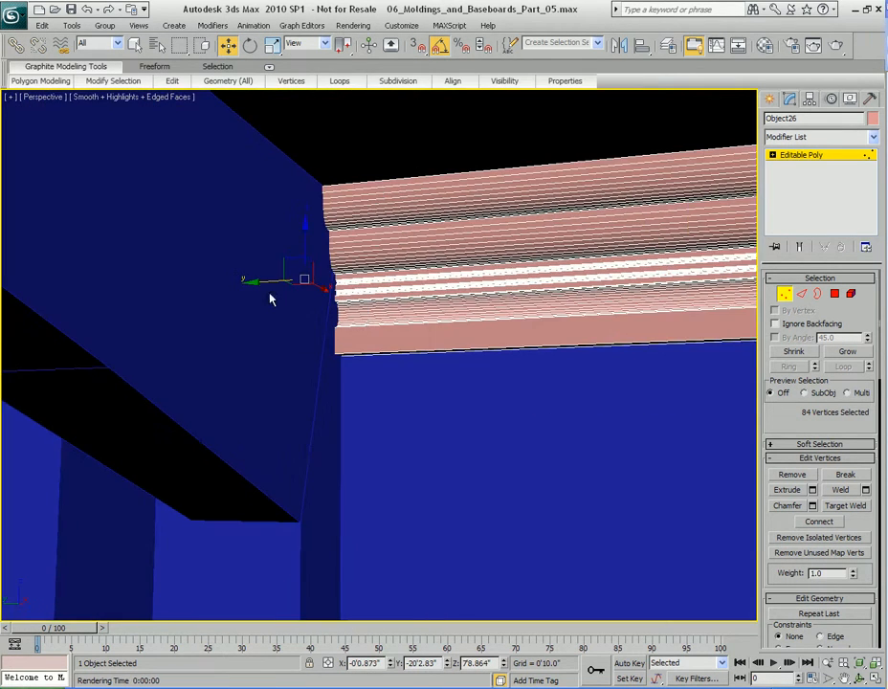
mouse_move(259, 278)
left_mouse_down()
mouse_move(331, 278)
mouse_move(277, 278)
left_mouse_up()
middle_click_drag(494, 289, 339, 351)
key("1")
Copy the fitted alcove molding across toward the opposite wall and rotate the copy to face the other way.
middle_click_drag(463, 360, 422, 381)
mouse_move(527, 371)
left_mouse_down("shift")
mouse_move(138, 248)
mouse_move(126, 255)
left_mouse_up("shift")
left_click(444, 409)
mouse_move(258, 305)
middle_mouse_down("alt")
mouse_move(366, 317)
mouse_move(228, 338)
middle_mouse_up("alt")
key("e")
left_click_drag(211, 320, 270, 293)
Vertex-snap the rotated copy by its pivot to the upper corner of the alcove's opposite wall, at X -8'0", Y -20'4", Z 8'0".
middle_click_drag(441, 290, 251, 358, "alt")
key("w")
key("s")
left_click_drag(31, 311, 508, 327)
middle_click_drag(507, 318, 292, 338, "alt")
scroll(316, 327, "down", 1)
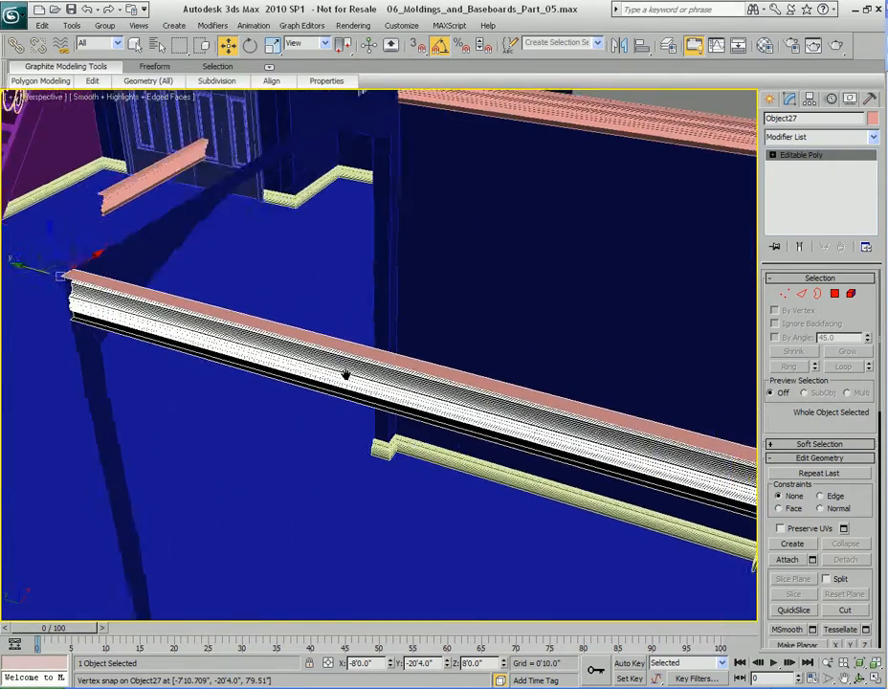
middle_click_drag(471, 389, 113, 342)
key("1")
middle_click_drag(391, 417, 444, 393, "alt")
key("z")
key("1")
Make a copy of the short source molding piece and place it at the arched opening beside the staircase.
key("q")
left_click(516, 357)
left_click(443, 360)
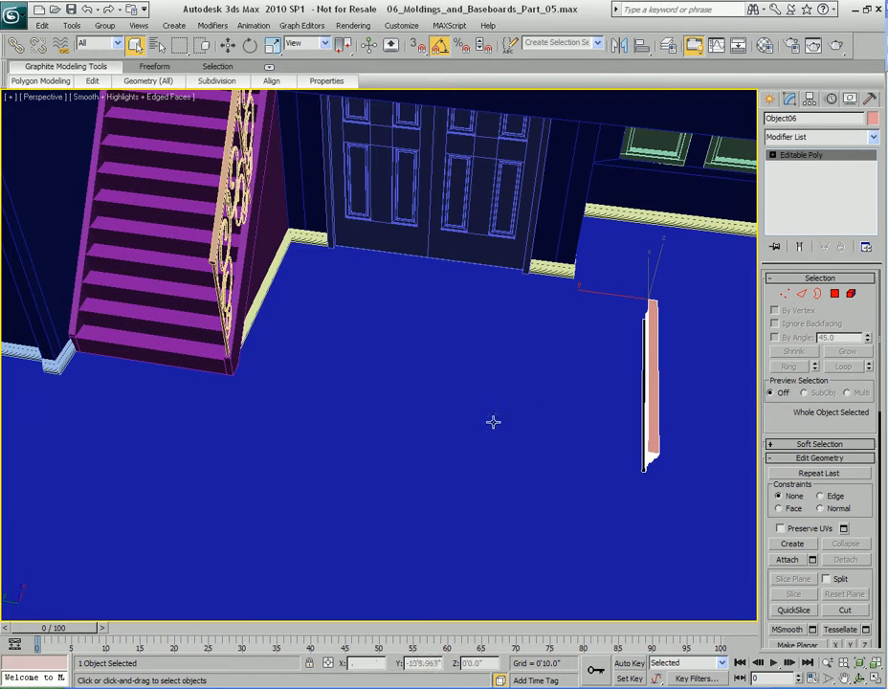
middle_click_drag(542, 409, 522, 407, "alt")
key("w")
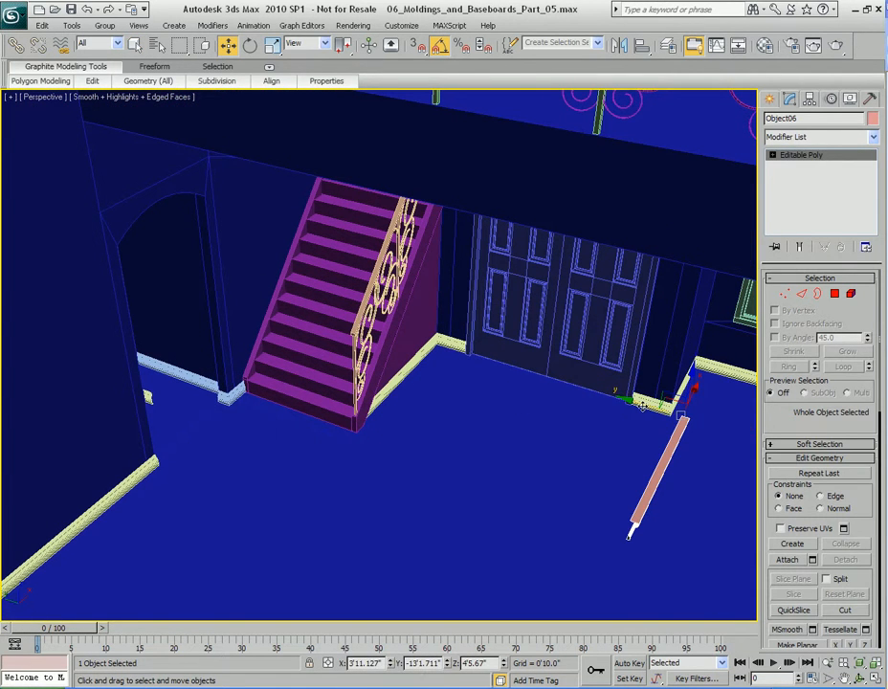
left_click(156, 306)
left_click_drag(156, 306, 113, 283, "shift")
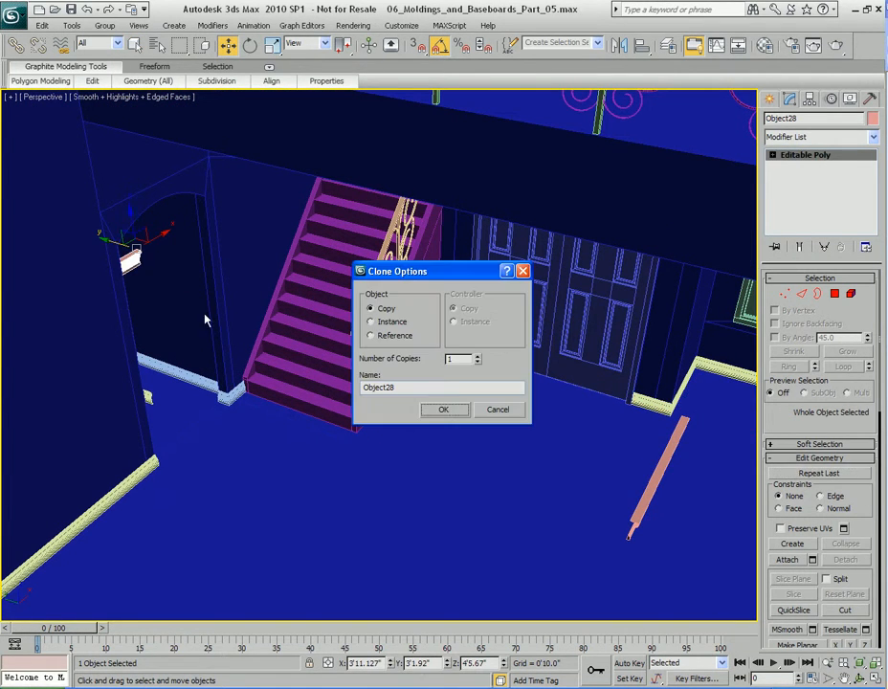
left_click(450, 415)
mouse_move(185, 376)
middle_mouse_down("alt")
mouse_move(404, 392)
mouse_move(94, 303)
middle_mouse_up("alt")
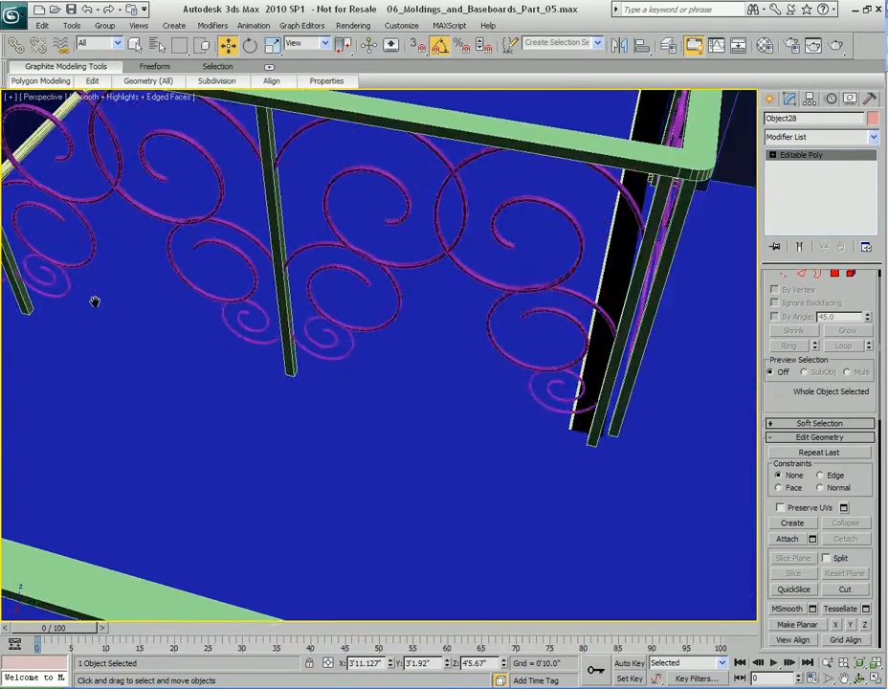
Move the copied short molding piece along Y to about 8'6", in front of the door beyond the arched opening.
scroll(95, 302, "down", 4)
middle_click_drag(353, 385, 246, 362)
middle_click_drag(303, 376, 278, 270)
left_click_drag(292, 453, 458, 486)
middle_click_drag(470, 462, 268, 416, "alt")
scroll(300, 377, "up", 3)
scroll(300, 375, "down", 2)
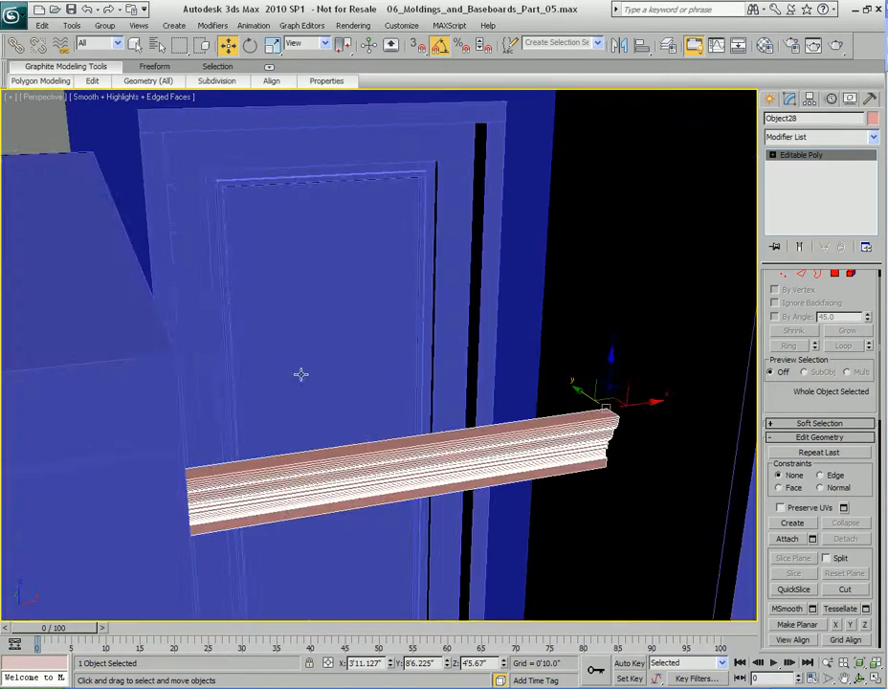
Hide the upper-floor and ceiling polygons of the house wall mesh, selecting them in a wireframe front view, and return to a shaded perspective.
scroll(300, 375, "down", 10)
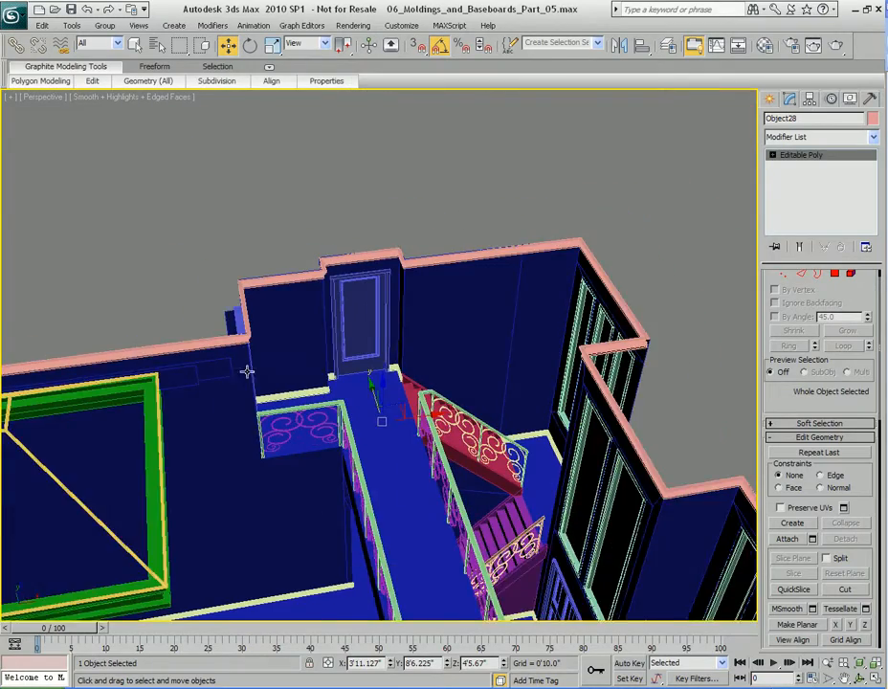
middle_click_drag(256, 367, 393, 361)
middle_click_drag(545, 283, 494, 312, "alt")
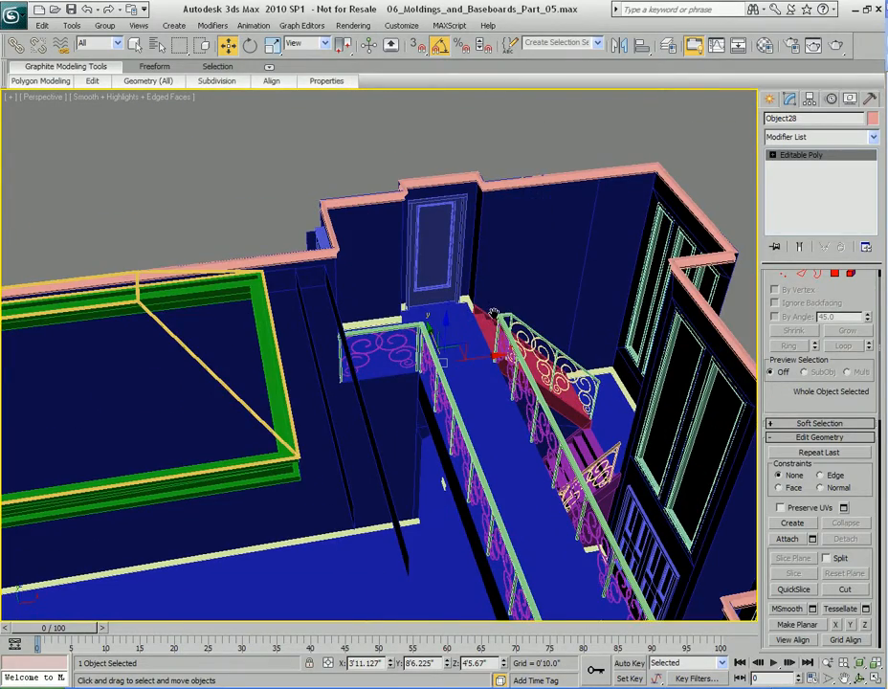
left_click(521, 252)
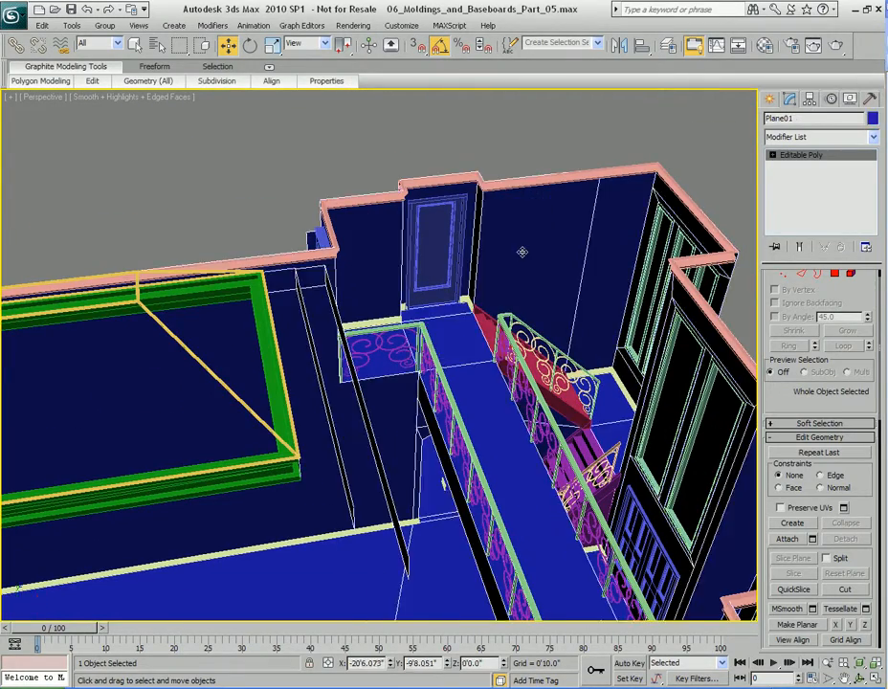
key("f")
middle_click_drag(414, 289, 460, 302)
key("F3")
scroll(439, 283, "down", 3)
key("4")
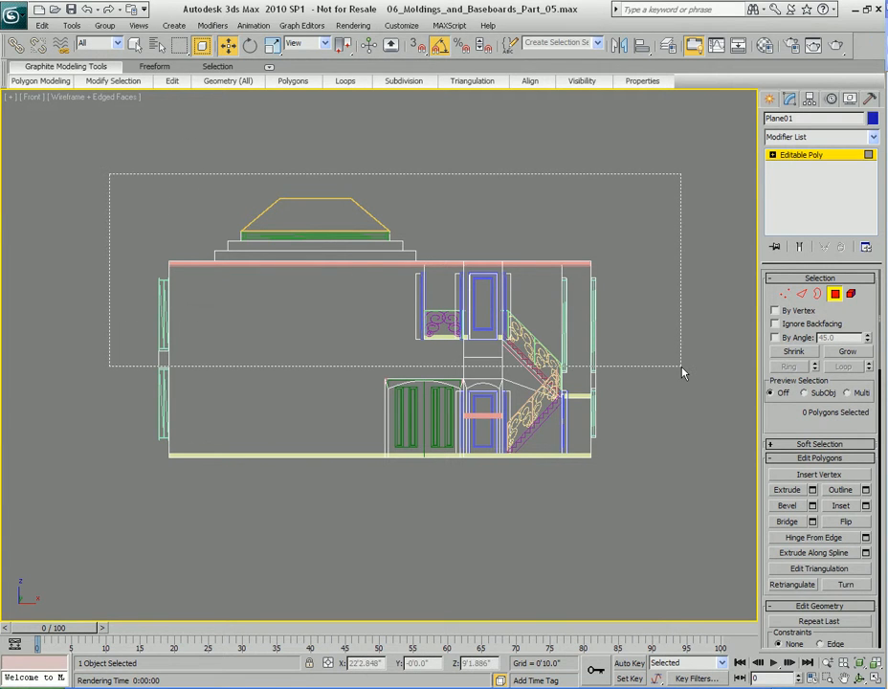
left_click_drag(681, 369, 681, 369)
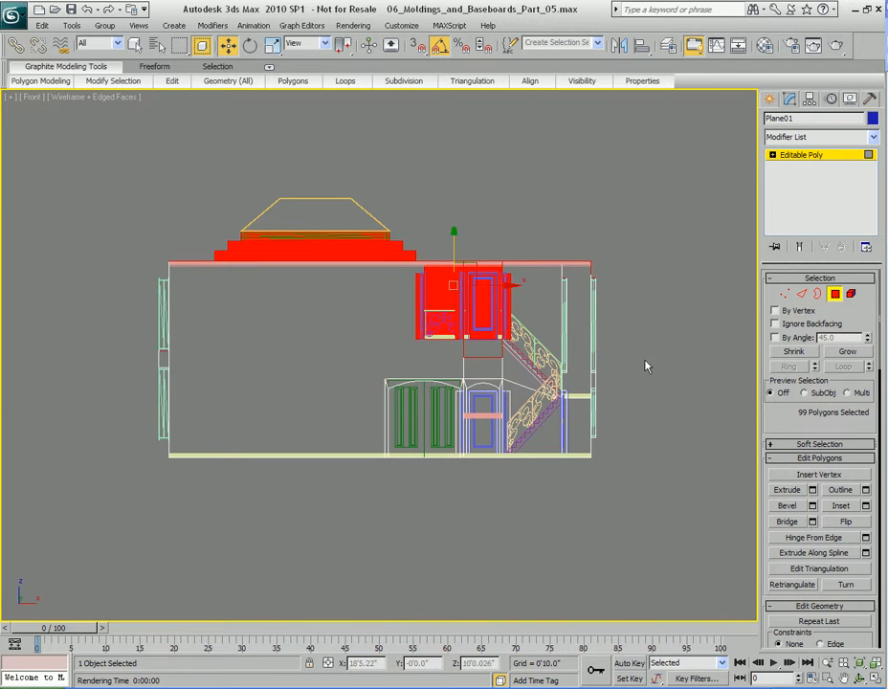
scroll(555, 341, "up", 5)
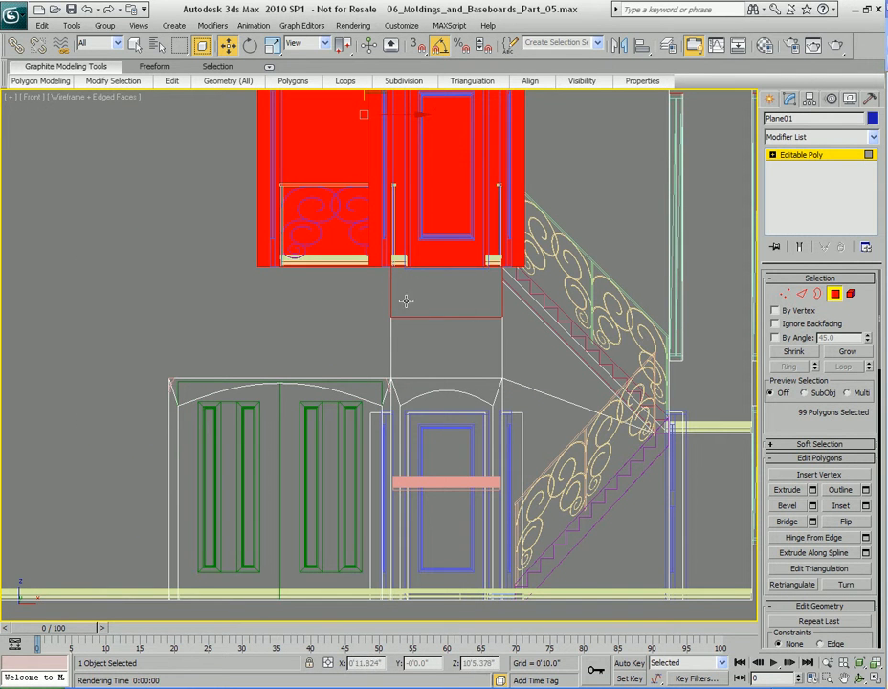
middle_click_drag(484, 296, 601, 350)
scroll(500, 299, "down", 5)
middle_click_drag(500, 300, 580, 308)
key("p")
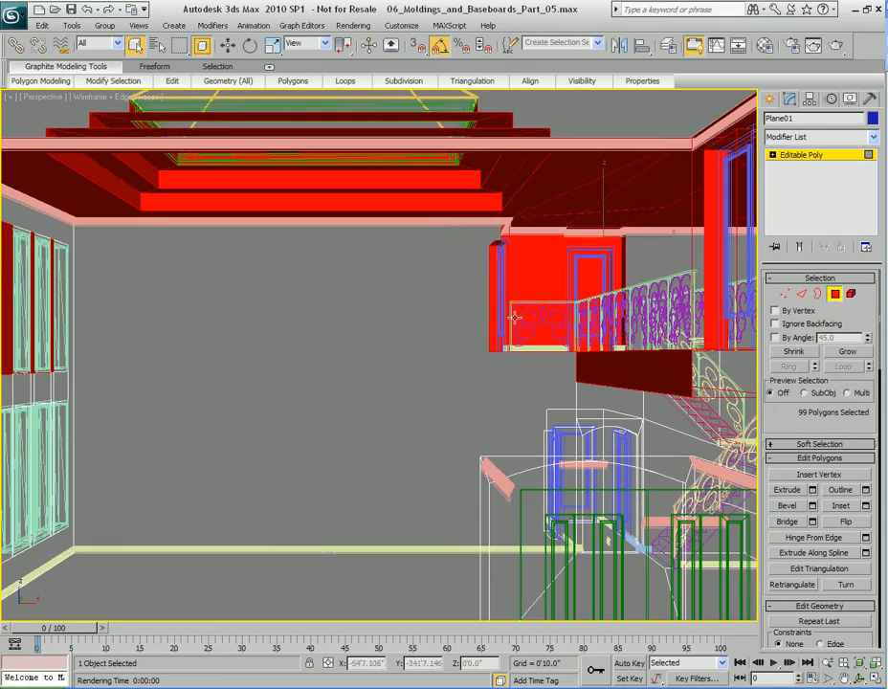
scroll(476, 304, "up", 3)
middle_click_drag(539, 361, 382, 297)
middle_click_drag(383, 296, 514, 128, "alt")
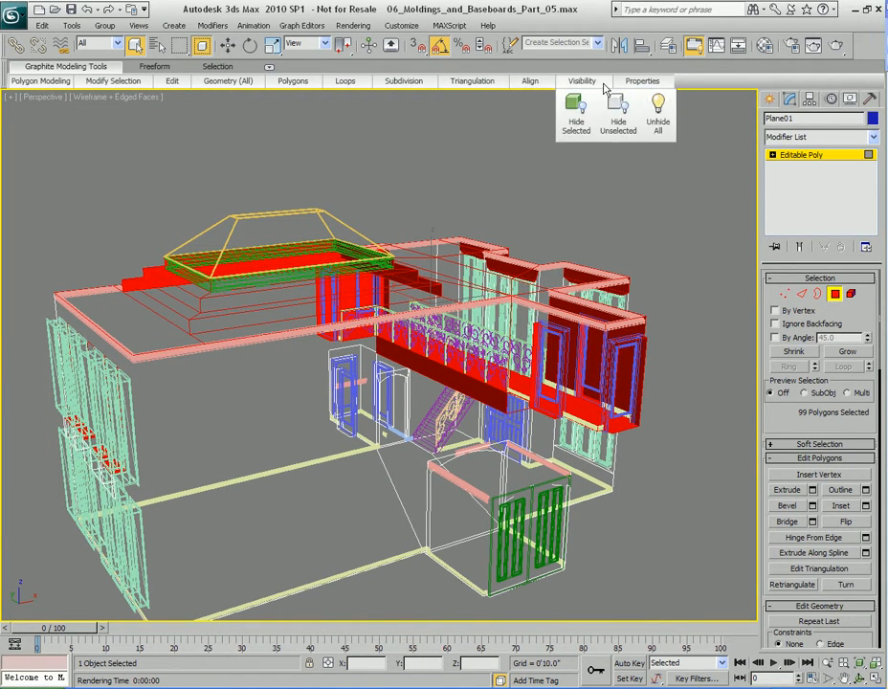
mouse_move(584, 82)
left_click(576, 110)
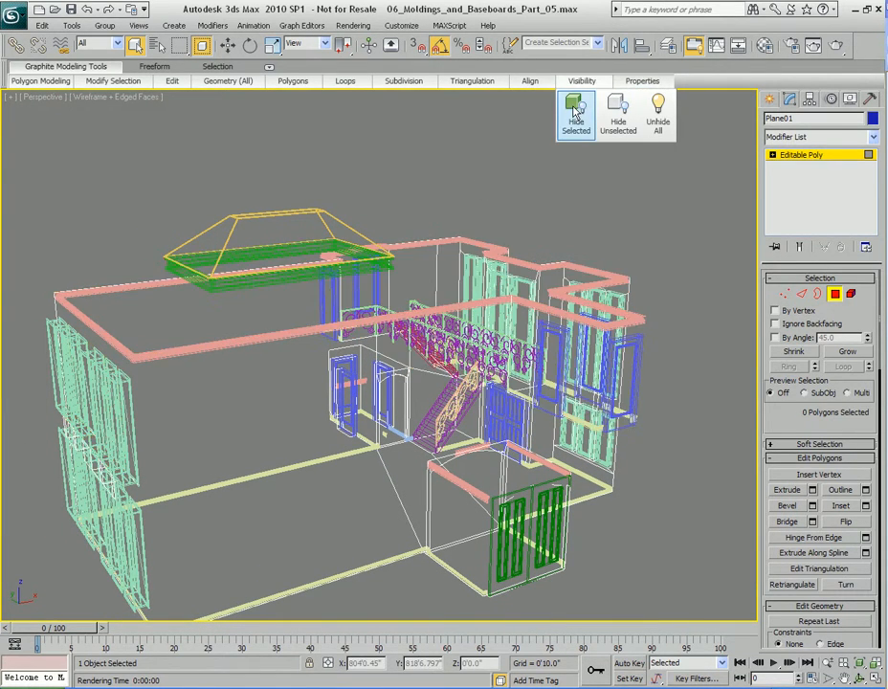
mouse_move(497, 297)
middle_mouse_down("alt")
mouse_move(511, 284)
mouse_move(592, 298)
mouse_move(536, 278)
mouse_move(441, 282)
mouse_move(488, 271)
middle_mouse_up("alt")
key("4")
key("F3")
Make the two staircase flights see-through and clear the selection.
scroll(518, 268, "up", 6)
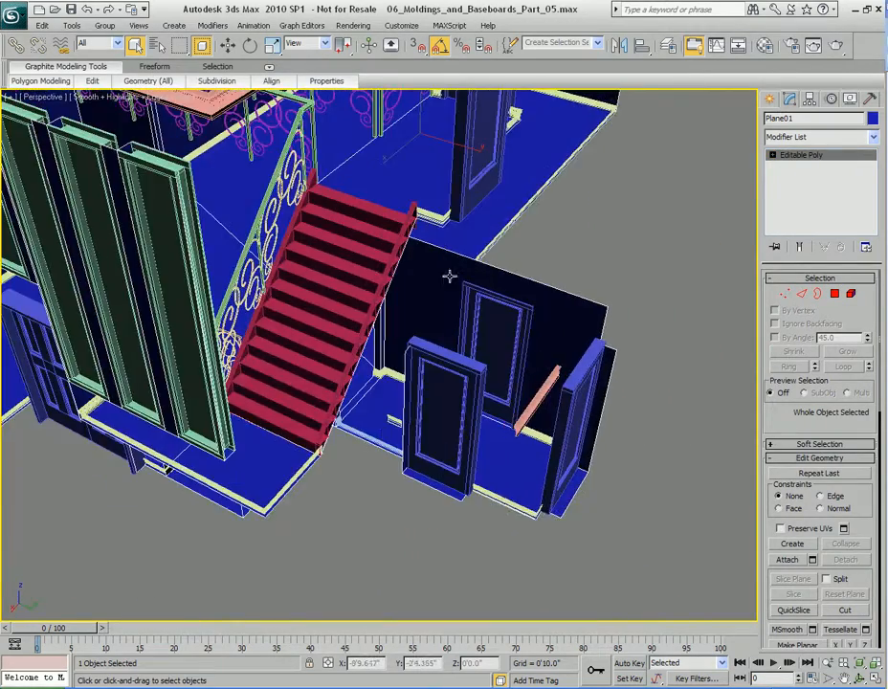
left_click(337, 264)
middle_click_drag(337, 264, 427, 316, "alt")
scroll(427, 320, "up", 4)
left_click(386, 222, "ctrl")
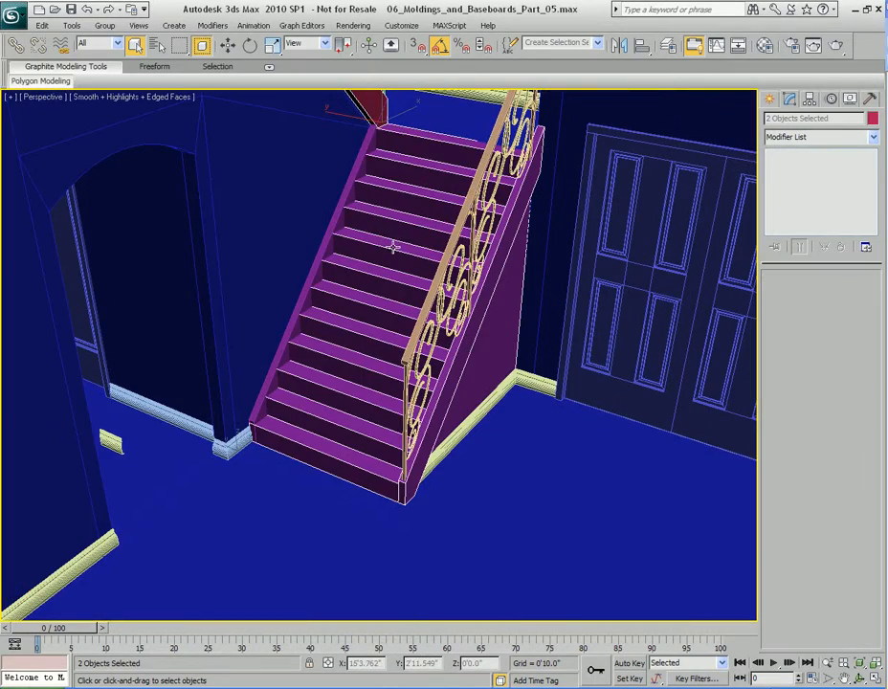
key("alt+x")
middle_click_drag(545, 236, 479, 309, "alt")
scroll(629, 302, "up", 2)
left_click(601, 309)
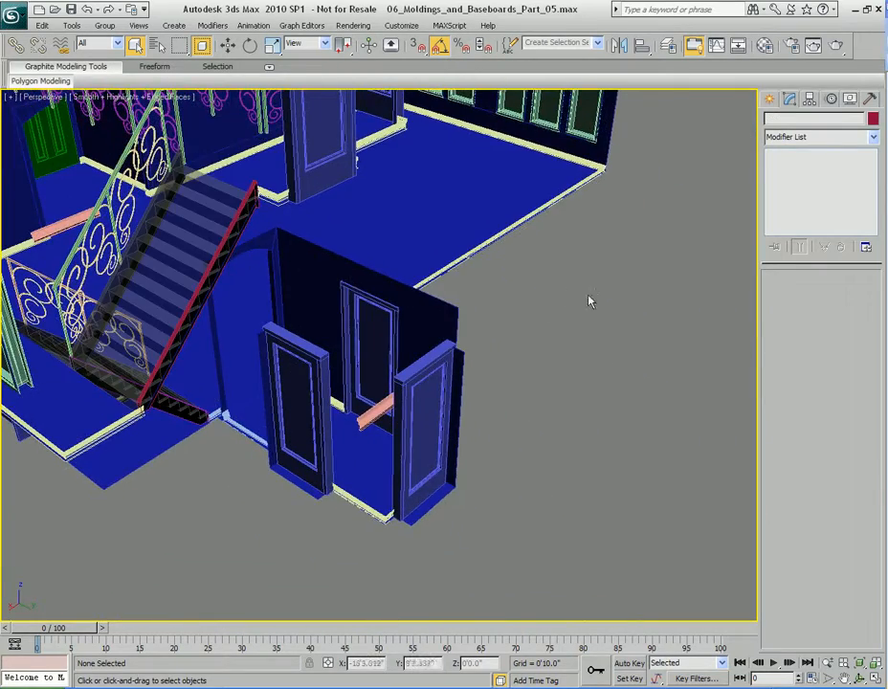
Vertex-snap the short molding piece to the upper corner of the alcove's door wall, at X 4'0", Y 9'9.614", Z 8'0".
scroll(581, 289, "up", 6)
left_click(502, 354)
middle_click_drag(502, 354, 463, 382, "alt")
key("w")
key("s")
left_click_drag(463, 382, 422, 198)
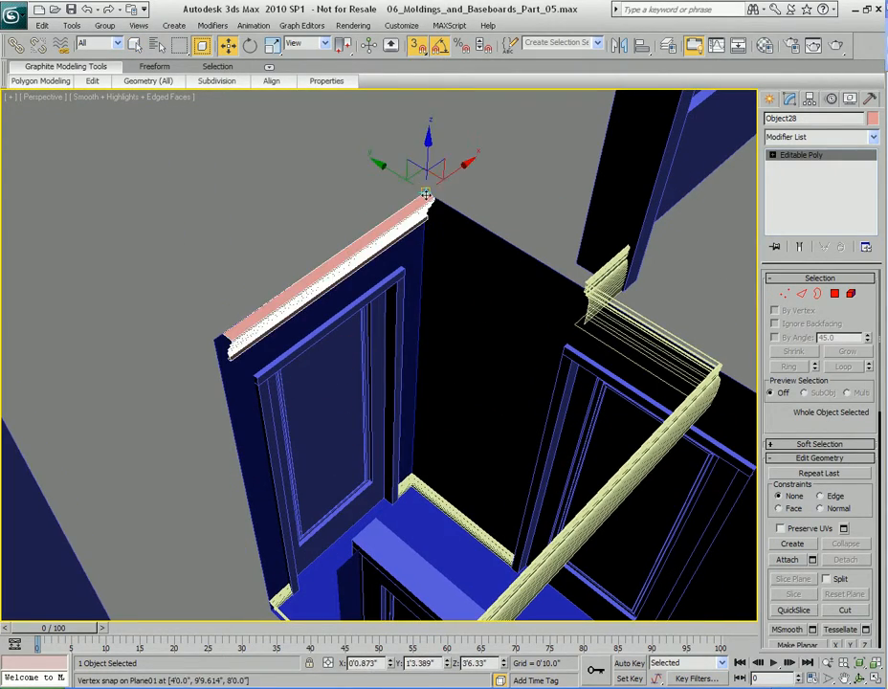
Shift the snapped molding 3" along X past the corner, and move its free-end vertices beyond the wall's other end, to X about -0'2.65".
middle_click_drag(492, 265, 540, 300, "alt")
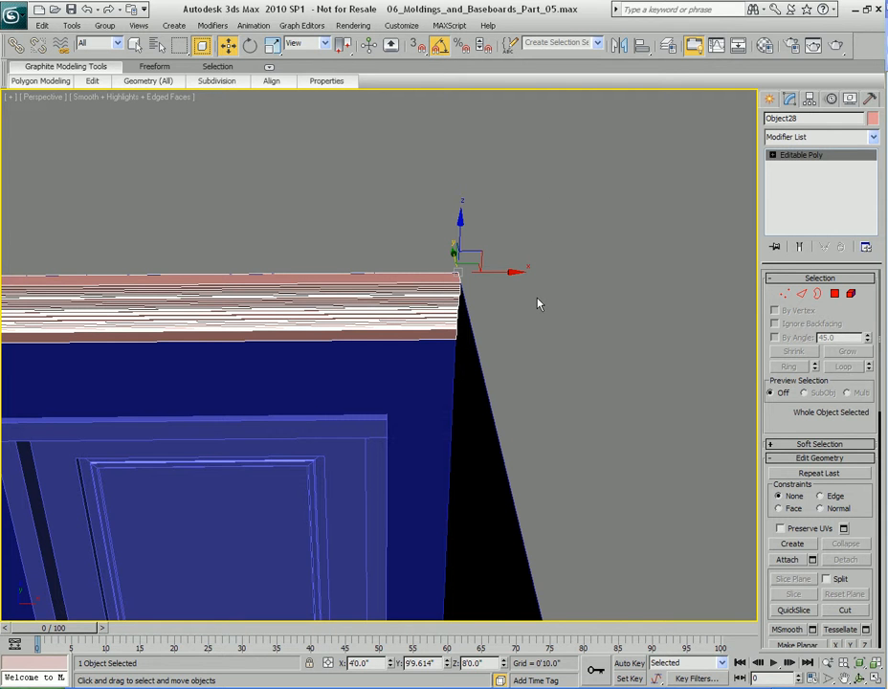
middle_click_drag(538, 304, 391, 326)
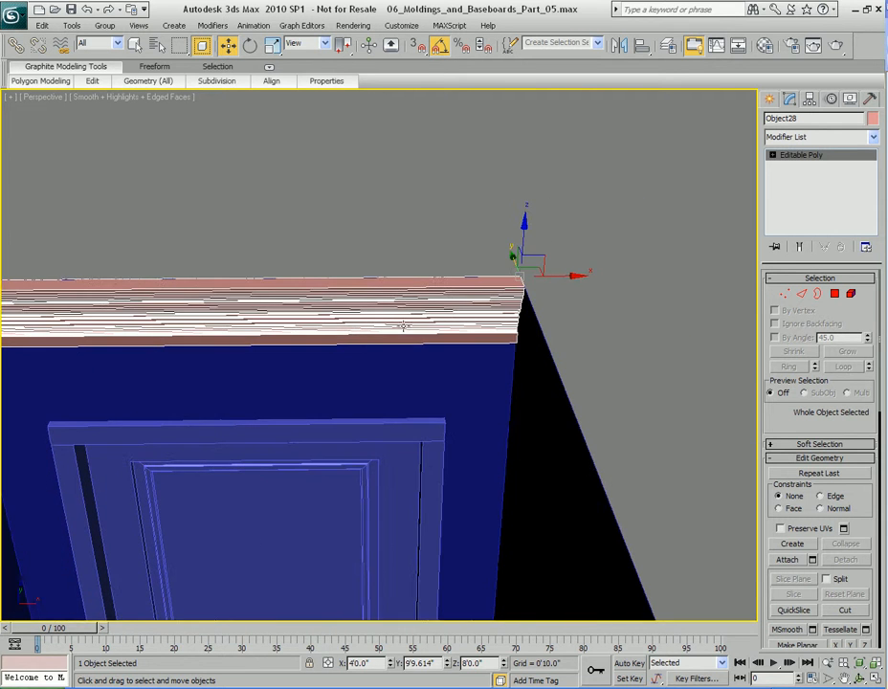
left_click_drag(567, 275, 601, 275)
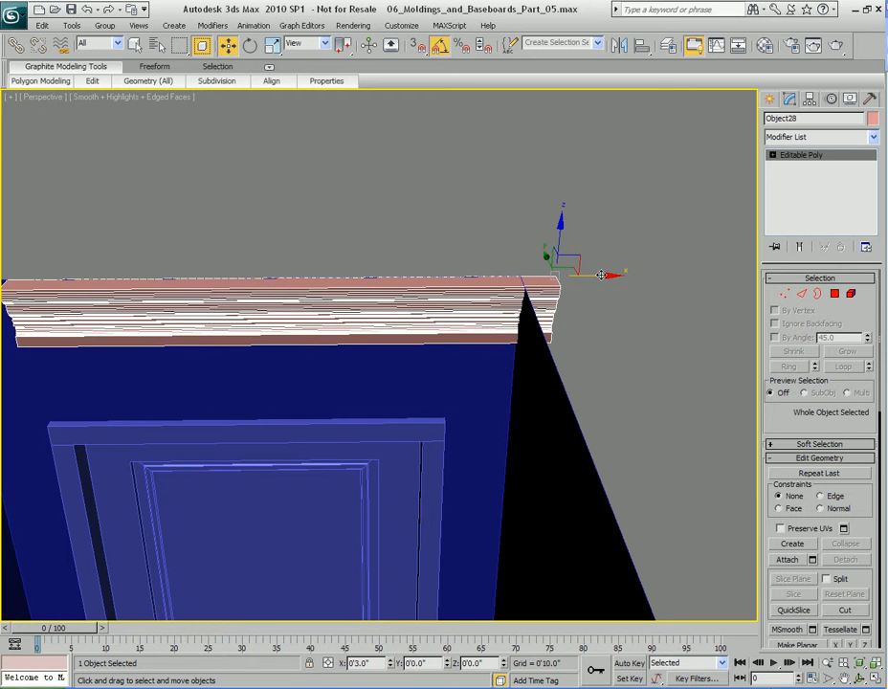
middle_click_drag(123, 308, 527, 287)
key("1")
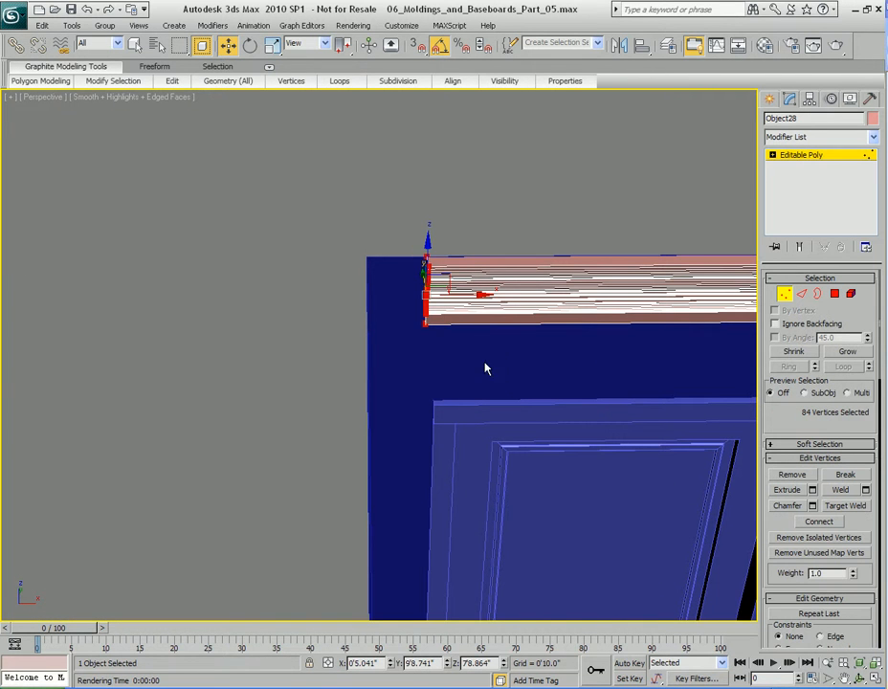
left_click_drag(384, 301, 385, 302)
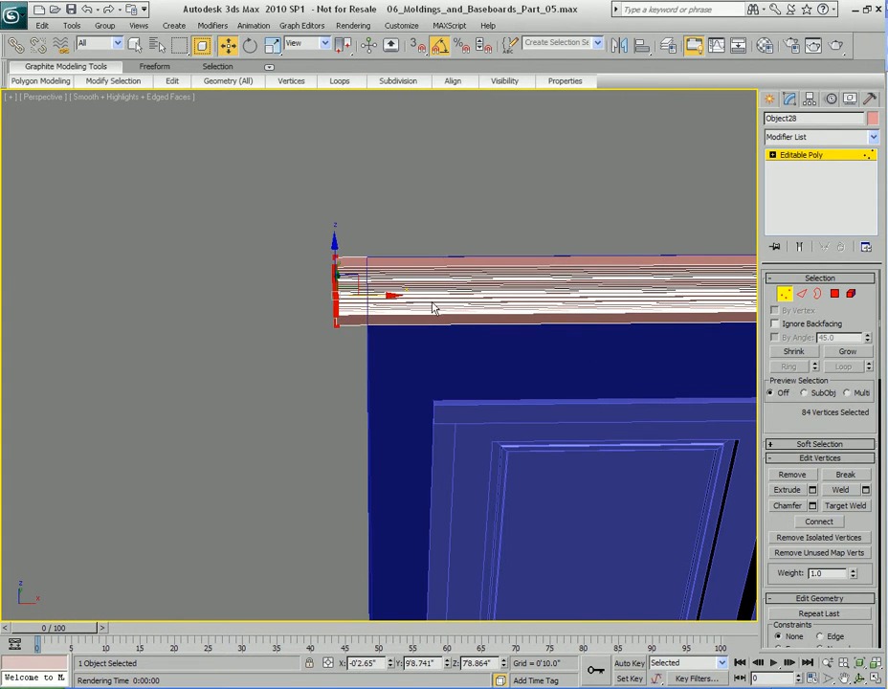
middle_click_drag(479, 305, 369, 299, "alt")
middle_click_drag(555, 346, 229, 277, "alt")
key("1")
Copy the end-wall molding, snap the copy to the arch-side upper corner at X 4'0", Y 0'4", Z 8'0", and rotate it along the long wall.
key("w")
left_click_drag(202, 264, 517, 254, "shift")
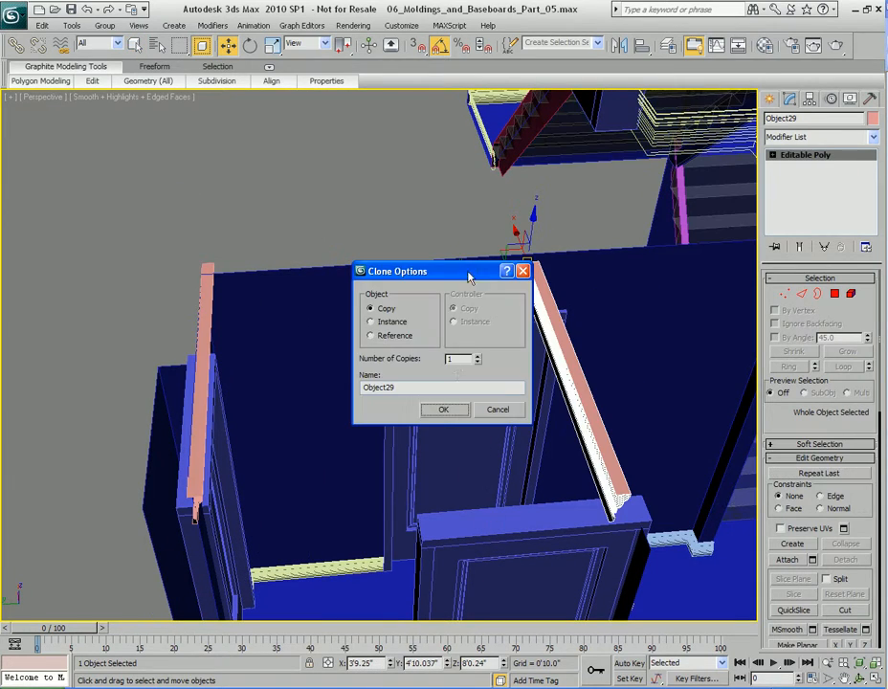
key("Return")
mouse_move(635, 307)
middle_mouse_down("alt")
mouse_move(416, 346)
mouse_move(451, 341)
mouse_move(455, 317)
middle_mouse_up("alt")
left_click_drag(360, 316, 571, 228)
key("e")
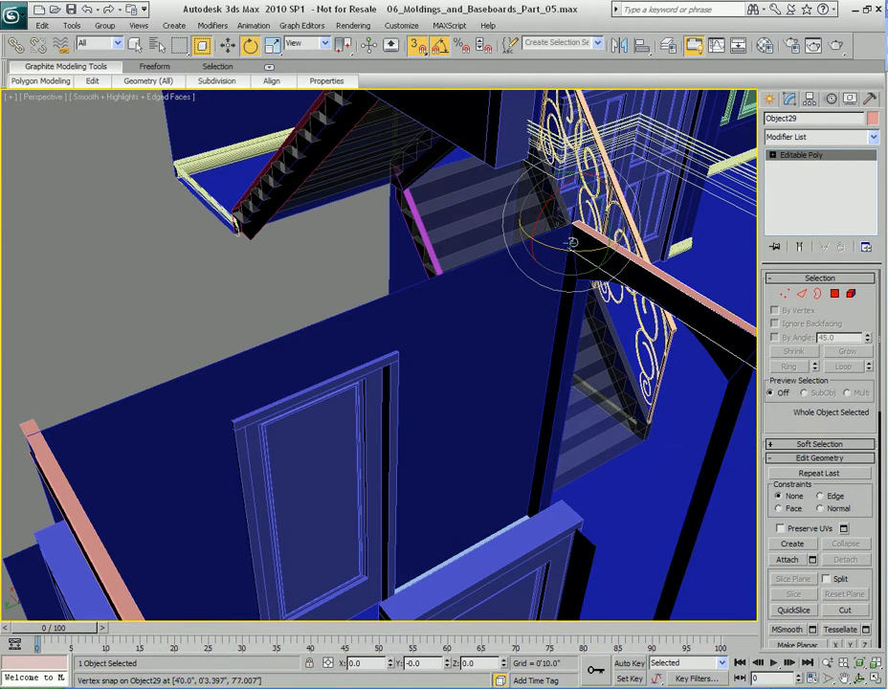
left_click_drag(572, 252, 541, 250)
Extend the rotated copy along the long alcove wall by moving its free-end vertices along Y past the far corner, then adjust its arch-side end.
middle_click_drag(541, 253, 392, 281, "alt")
key("1")
key("w")
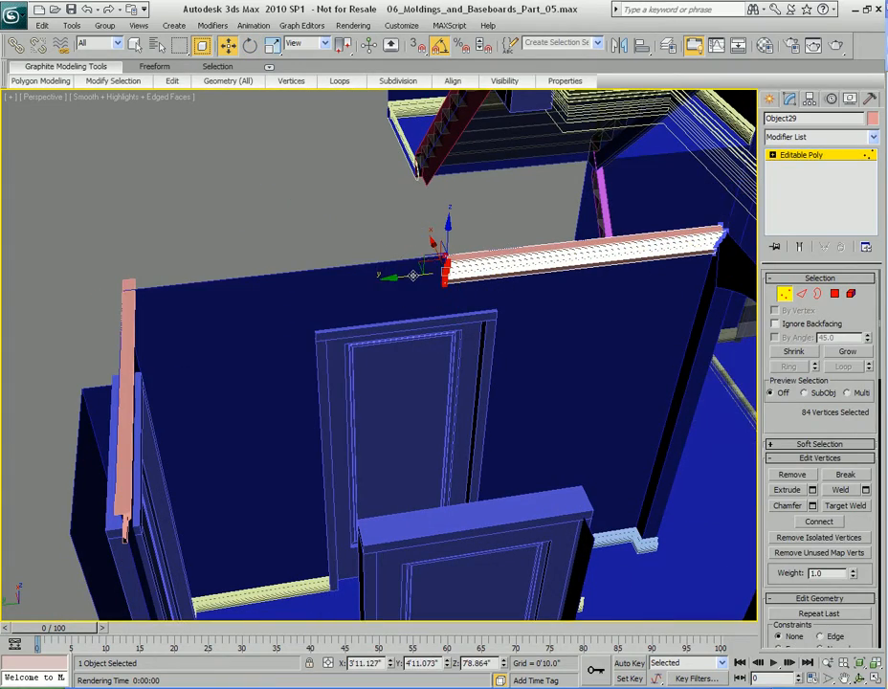
left_click_drag(413, 275, 128, 309)
left_click_drag(76, 317, 73, 317)
middle_click_drag(461, 347, 428, 279)
key("1")
key("1")
mouse_move(413, 236)
left_mouse_down()
mouse_move(449, 231)
mouse_move(414, 231)
left_mouse_up()
scroll(396, 254, "down", 4)
middle_click_drag(422, 230, 451, 259)
key("1")
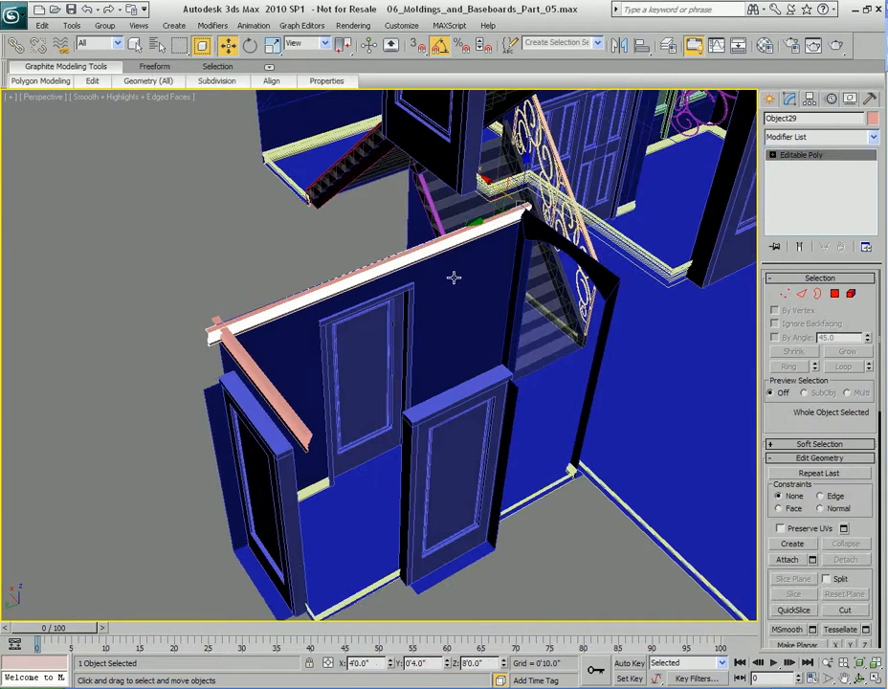
Copy the long-wall molding across to the opposite side of the alcove and rotate the copy -180 degrees about Z.
mouse_move(507, 223)
left_mouse_down("shift")
mouse_move(593, 288)
mouse_move(620, 332)
left_mouse_up("shift")
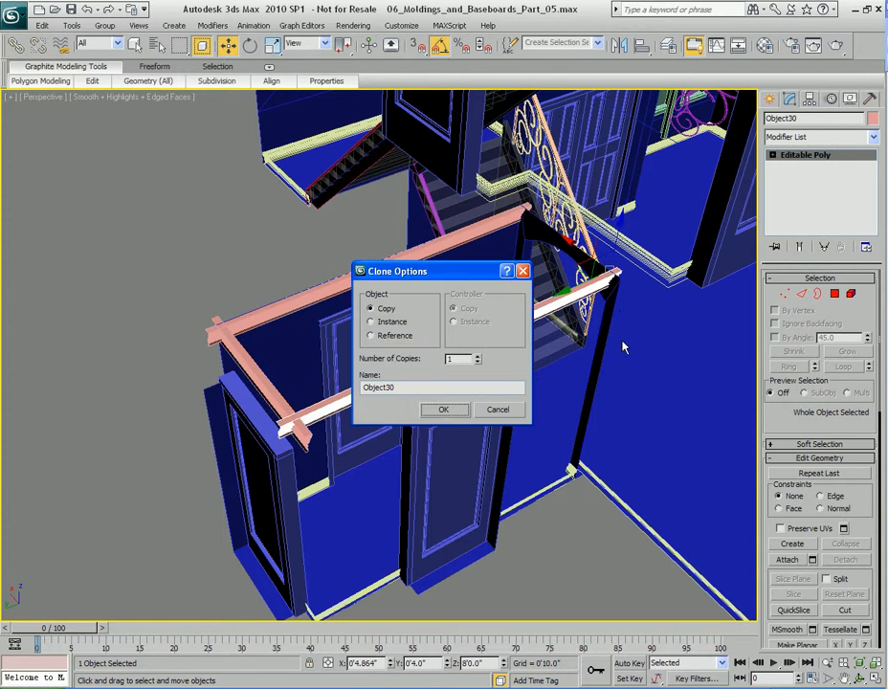
left_click(445, 412)
key("e")
left_click_drag(447, 222, 561, 300)
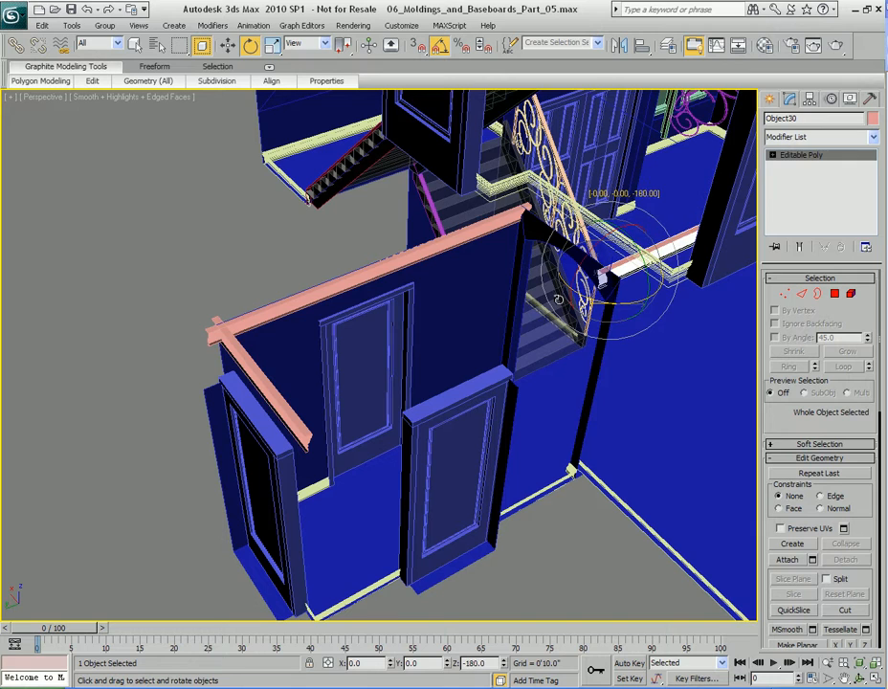
Vertex-snap the rotated long molding to the opposite end of the door wall, at X 0'0", Y 9'9.614", Z 8'0".
key("w")
left_click_drag(608, 272, 303, 446)
key("s")
middle_click_drag(303, 446, 379, 463, "alt")
scroll(444, 474, "up", 4)
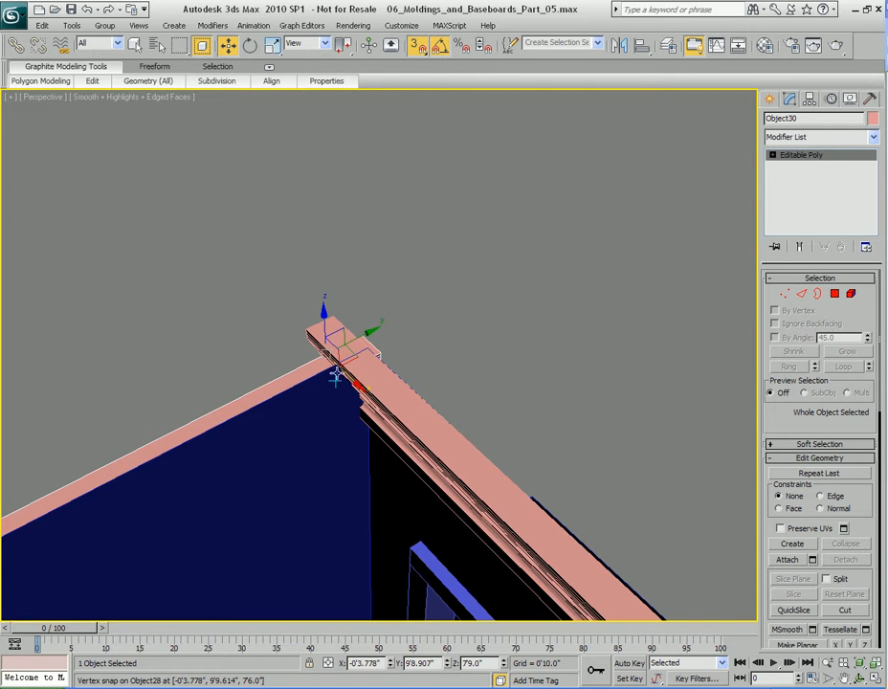
left_click_drag(326, 356, 367, 347)
Examine how the new long molding meets the end wall and the arched opening.
middle_click_drag(368, 348, 208, 407, "alt")
key("shift+z")
key("shift+z")
key("shift+z")
key("shift+z")
key("shift+z")
key("shift+z")
key("shift+z")
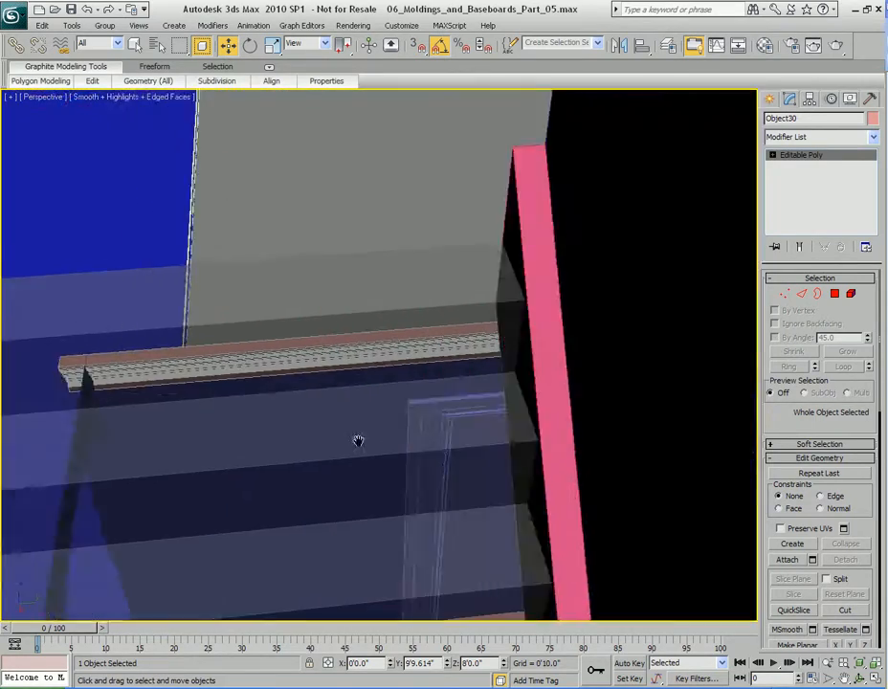
key("shift+z")
key("shift+z")
key("shift+z")
key("shift+z")
key("shift+z")
key("shift+z")
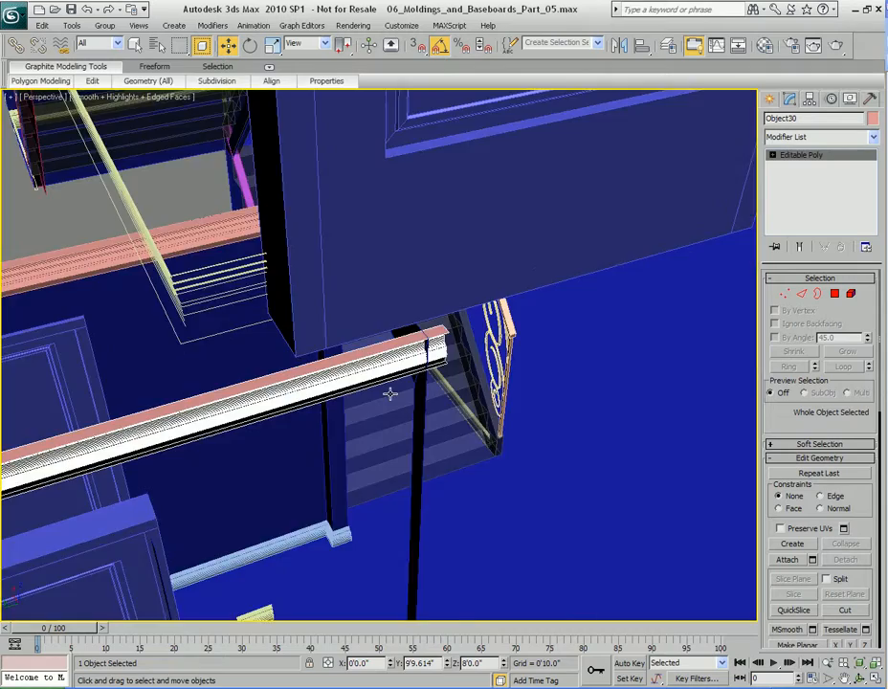
key("shift+z")
key("shift+z")
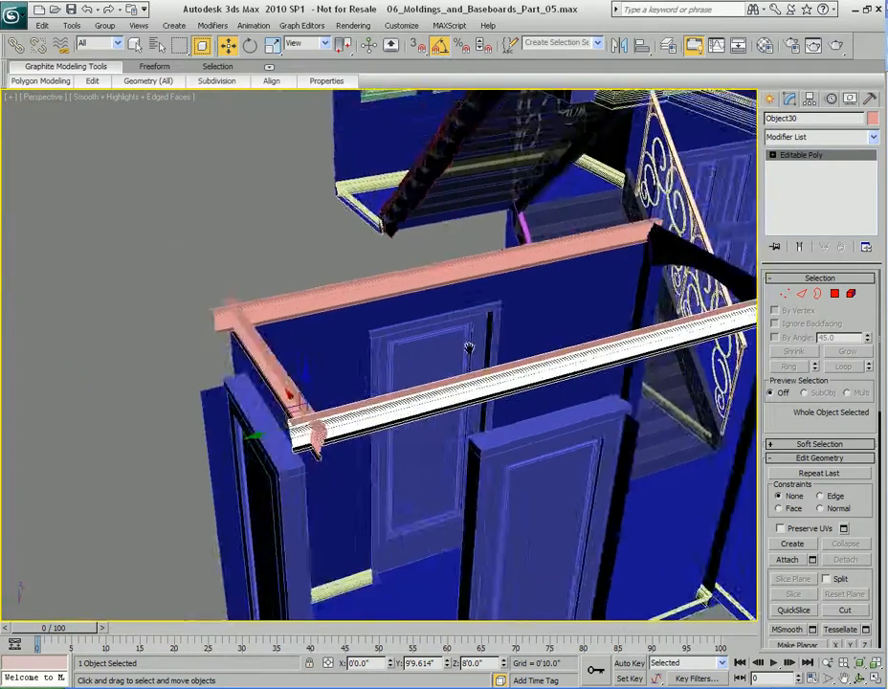
Copy the short end-wall molding toward the arched opening and rotate the copy to face the other way.
key("q")
left_click(230, 303)
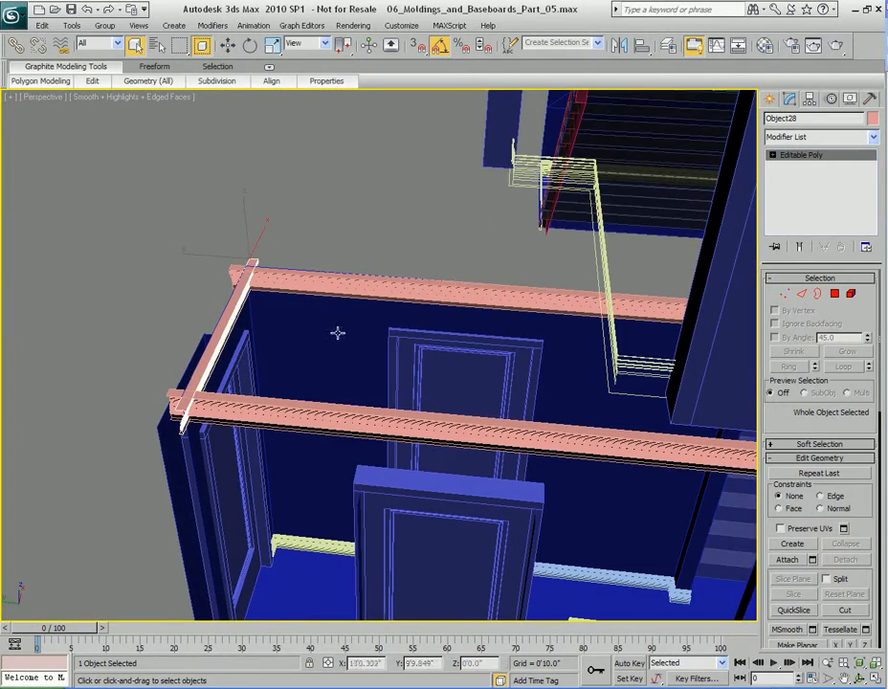
key("w")
left_click_drag(244, 287, 534, 450, "shift")
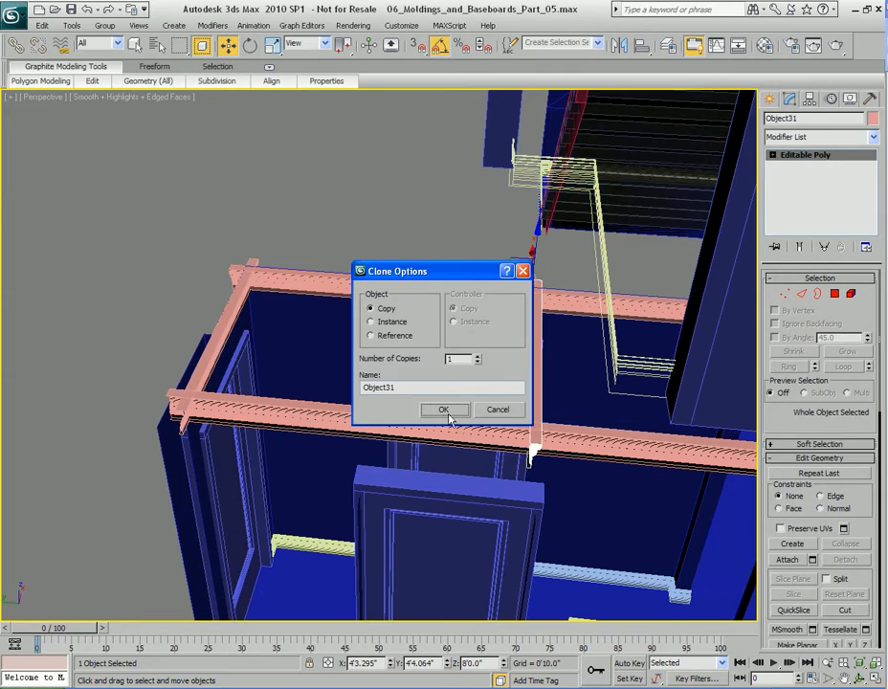
left_click(453, 409)
mouse_move(578, 343)
middle_mouse_down("alt")
mouse_move(475, 365)
mouse_move(550, 361)
mouse_move(435, 376)
middle_mouse_up("alt")
scroll(549, 360, "up", 3)
left_click_drag(267, 409, 203, 407)
Vertex-snap the rotated short molding to the upper corner above the arched opening, at X 0'0", Y 0'4", Z 8'0".
key("w")
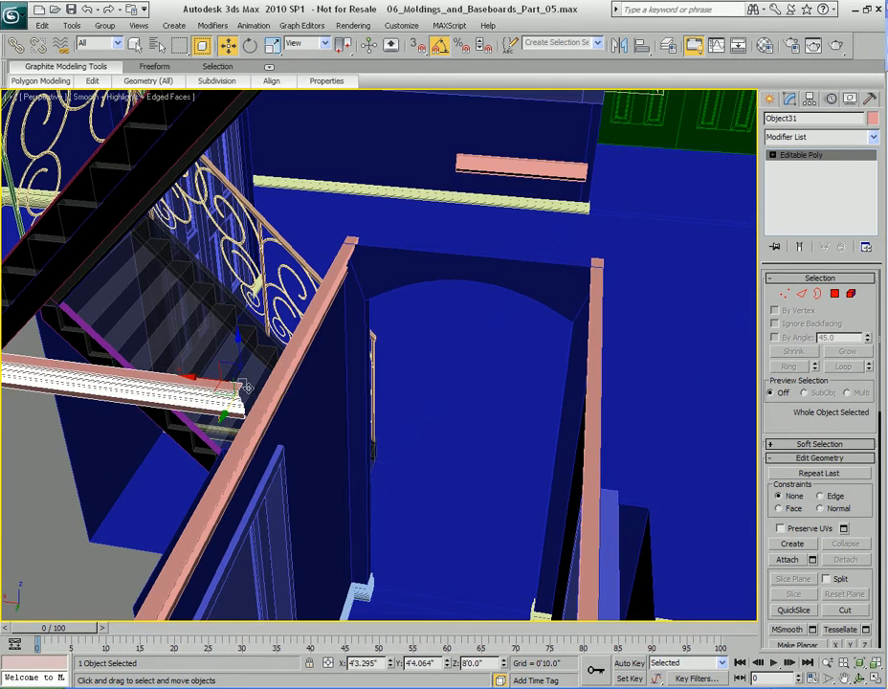
key("s")
left_click_drag(293, 373, 605, 280)
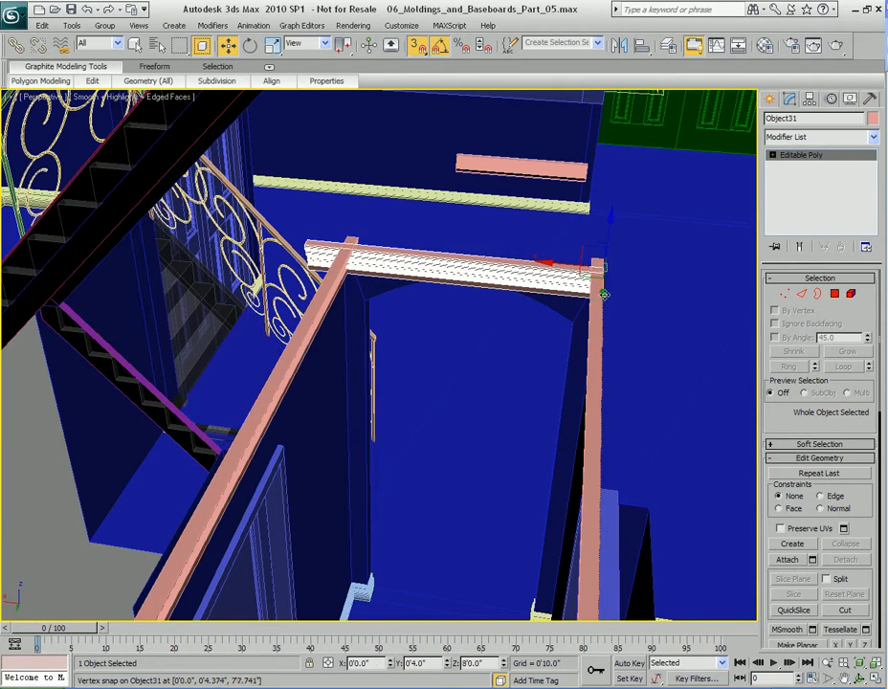
middle_click_drag(631, 326, 422, 278, "alt")
scroll(611, 348, "up", 3)
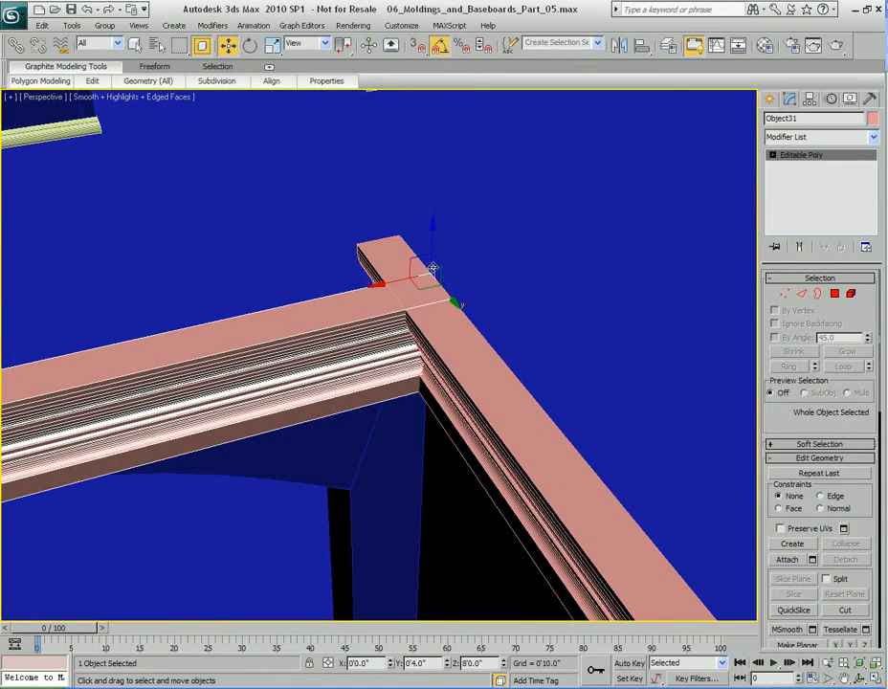
left_click(431, 267)
left_click(437, 293)
left_click(436, 296)
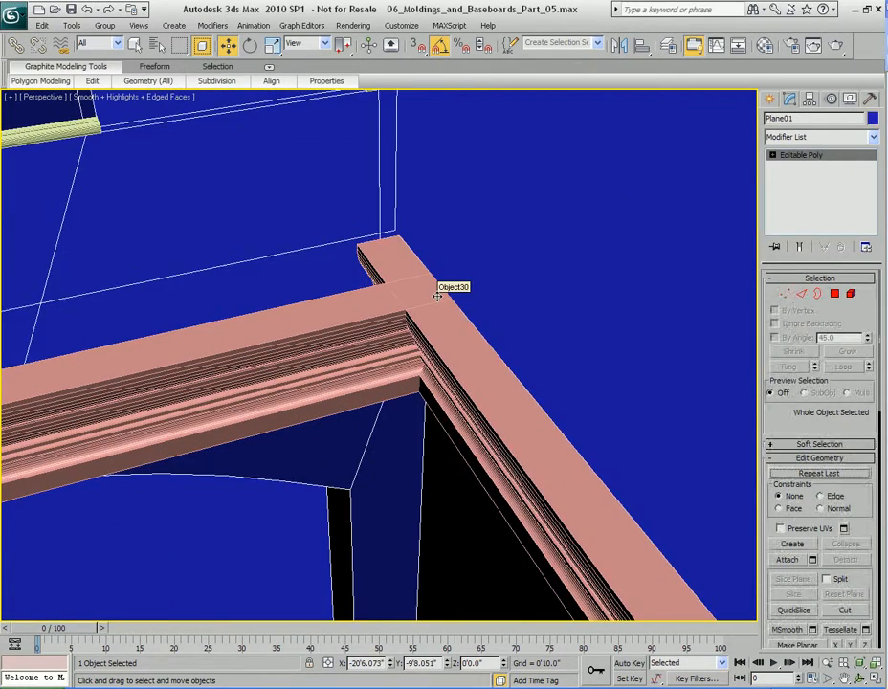
Reselect the short molding above the arched opening and shift it along X so its ends overlap both long moldings.
left_click(436, 294)
key("s")
mouse_move(429, 273)
left_mouse_down()
mouse_move(420, 291)
mouse_move(437, 271)
left_mouse_up()
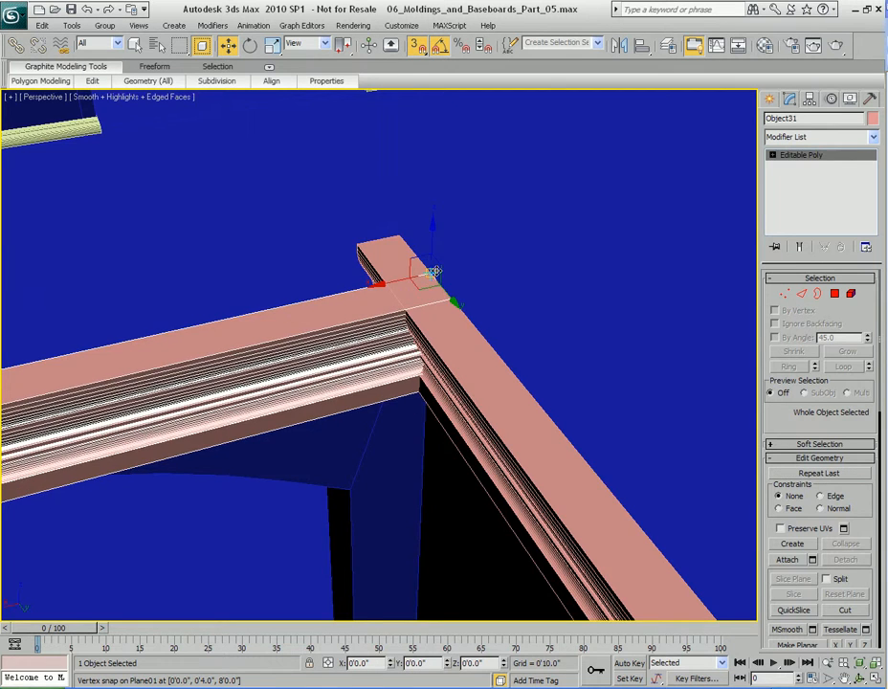
mouse_move(434, 272)
middle_mouse_down("alt")
mouse_move(402, 330)
mouse_move(443, 292)
middle_mouse_up("alt")
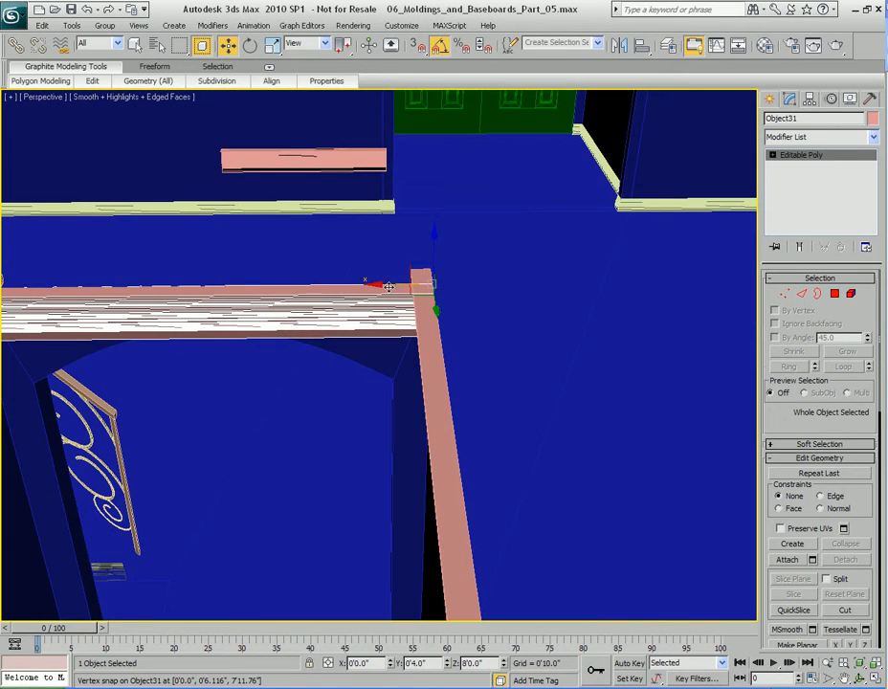
left_click_drag(389, 287, 407, 284)
middle_click_drag(406, 284, 609, 271, "alt")
Select the end-wall molding above the door, frame it in view, and save the scene.
key("q")
middle_click_drag(751, 317, 574, 287, "alt")
scroll(667, 256, "down", 4)
left_click(417, 330)
key("z")
middle_click_drag(536, 324, 432, 276, "alt")
scroll(441, 310, "down", 4)
key("ctrl+s")
scroll(468, 297, "up", 3)
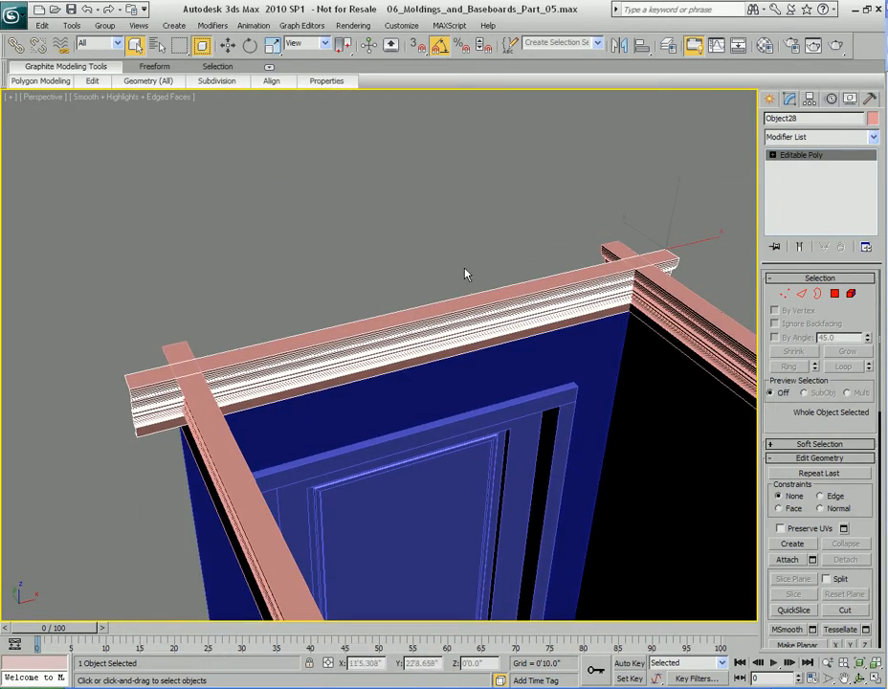
Try to combine the end-wall molding with the adjoining long molding using a ProBoolean with the Intersection operation.
left_click(766, 100)
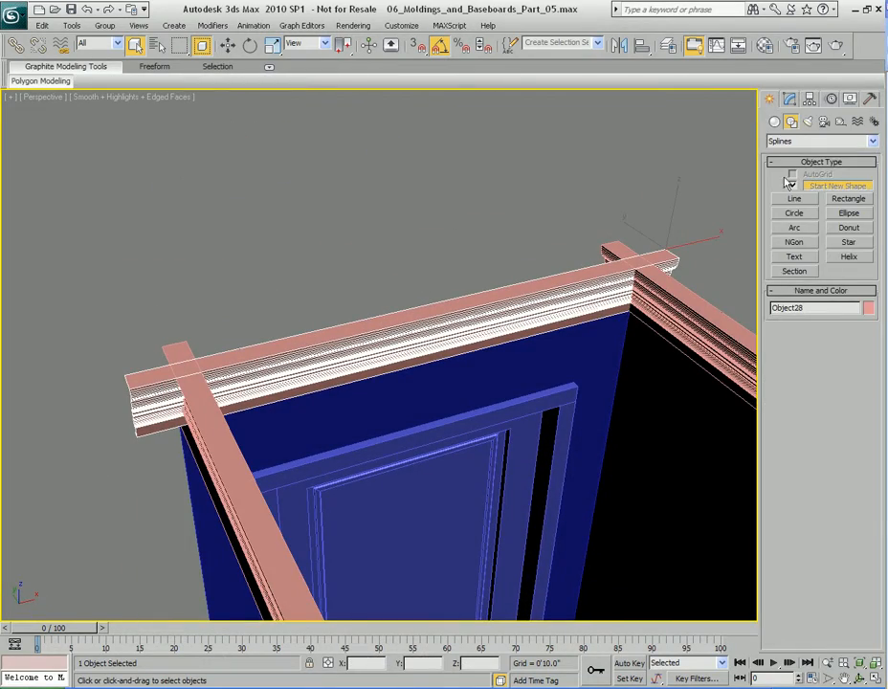
left_click(784, 142)
left_click(775, 123)
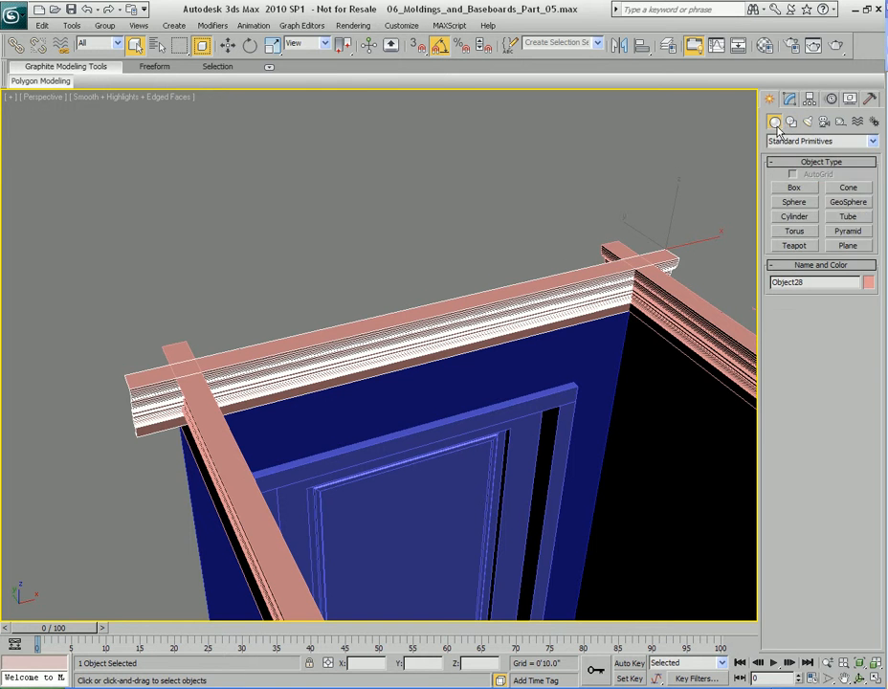
left_click(787, 142)
left_click(790, 172)
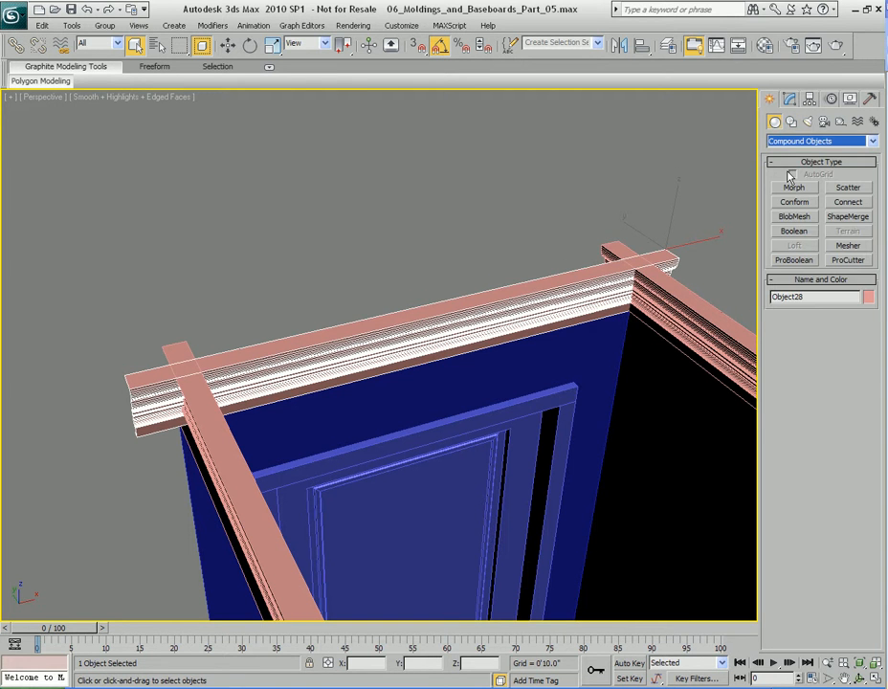
left_click(794, 261)
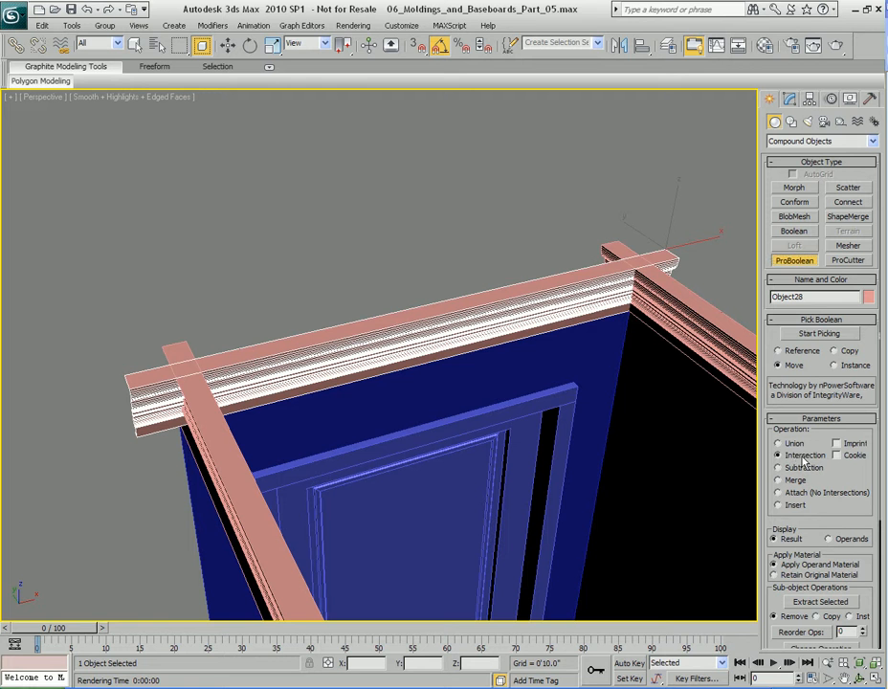
left_click(663, 291)
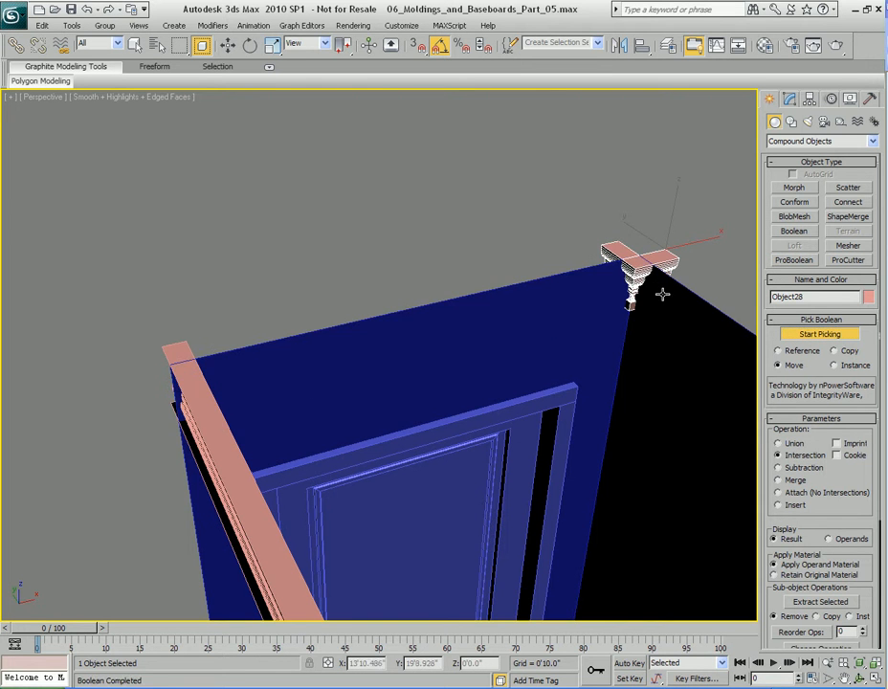
key("ctrl+z")
Try the Intersection ProBoolean again by picking the long molding at the opposite corner.
middle_click_drag(660, 333, 581, 345, "alt")
middle_click_drag(220, 325, 374, 315)
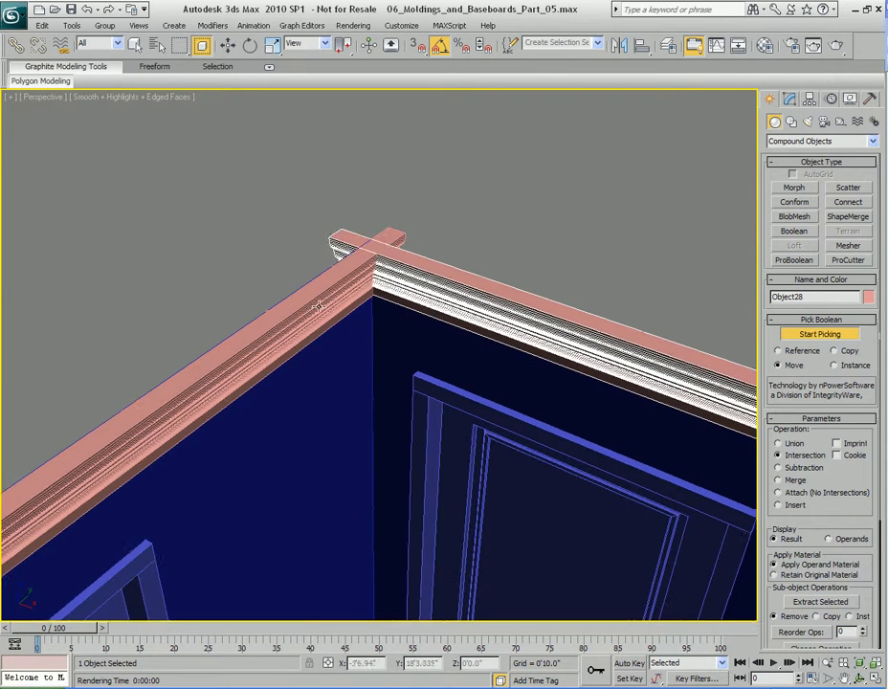
left_click(374, 315)
key("ctrl+z")
left_click(340, 279)
key("ctrl+z")
middle_click_drag(435, 311, 491, 308, "alt")
right_click(507, 318)
key("q")
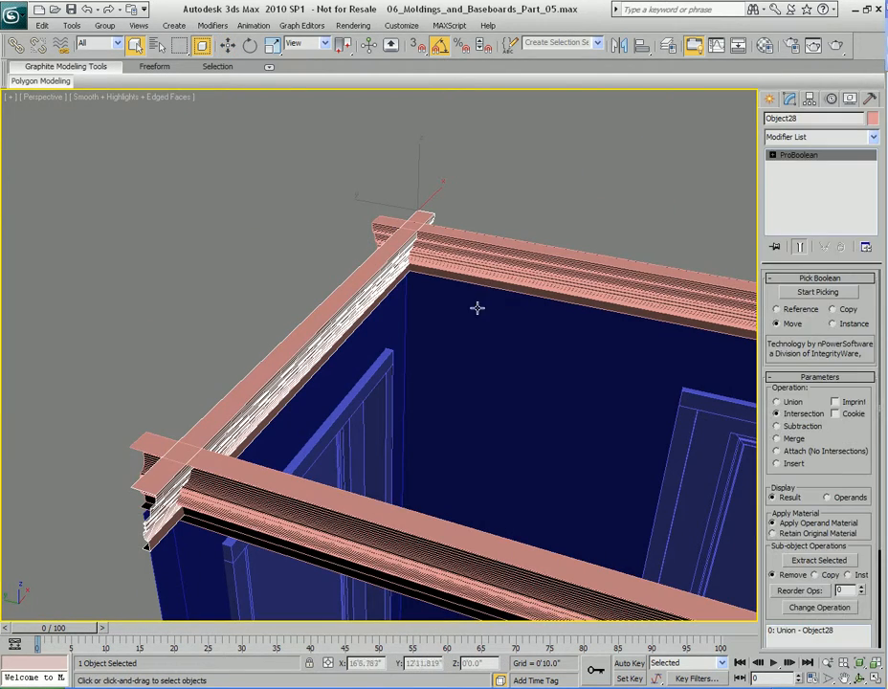
Convert the end-wall molding back to an editable poly and flip the normals of all its polygons.
right_click(455, 280)
left_click(592, 420)
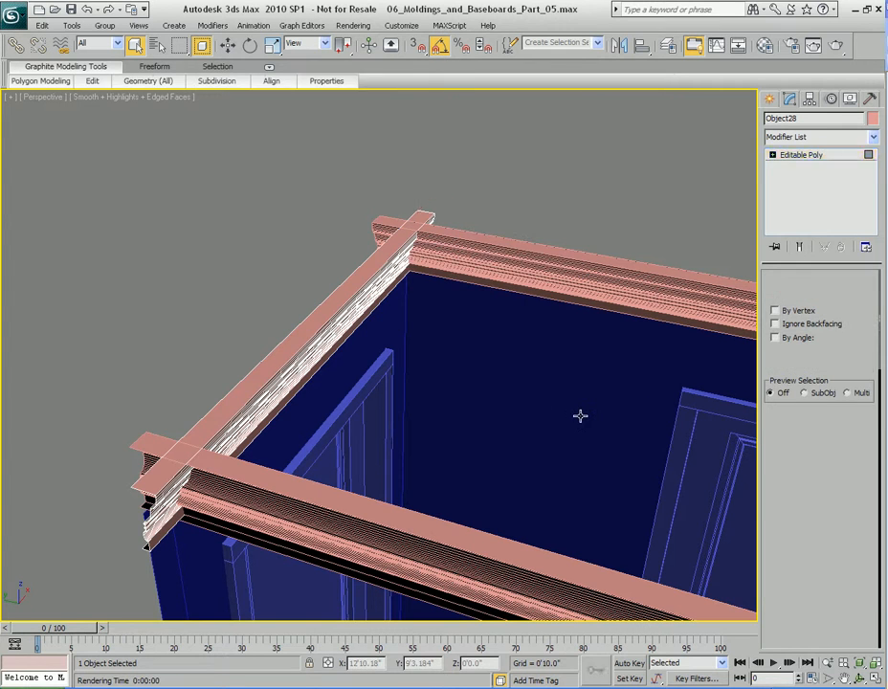
key("4")
right_click(463, 266)
left_click(428, 383)
middle_click_drag(507, 294, 416, 324)
key("4")
Flip the normals of all polygons on the first long side-wall molding.
left_click(409, 316)
key("4")
right_click(417, 280)
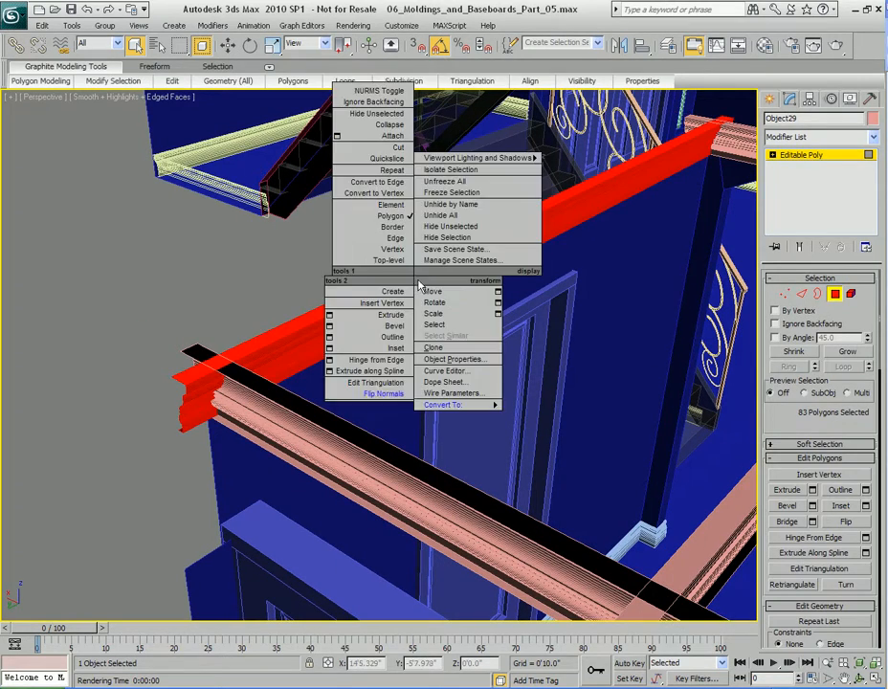
left_click(376, 399)
middle_click_drag(420, 396, 335, 290)
key("4")
Flip the normals of all polygons on the opposite long side-wall molding.
left_click(382, 332)
key("4")
right_click(383, 292)
left_click(323, 409)
middle_click_drag(324, 416, 622, 304, "alt")
key("4")
middle_click_drag(314, 358, 479, 332)
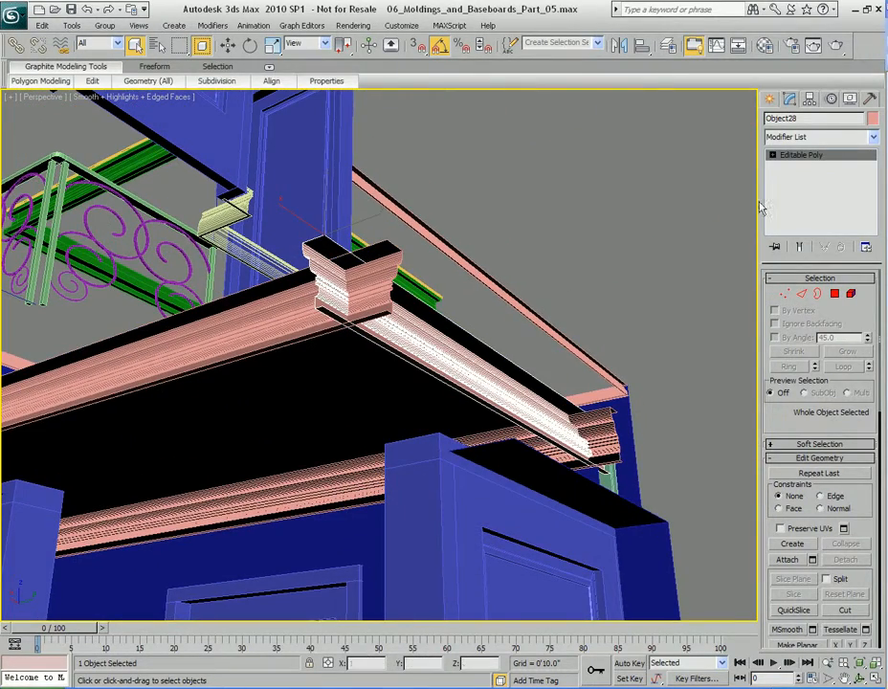
Combine the end-wall molding with both long side-wall moldings using a ProBoolean set to Intersection.
left_click(769, 100)
left_click(789, 260)
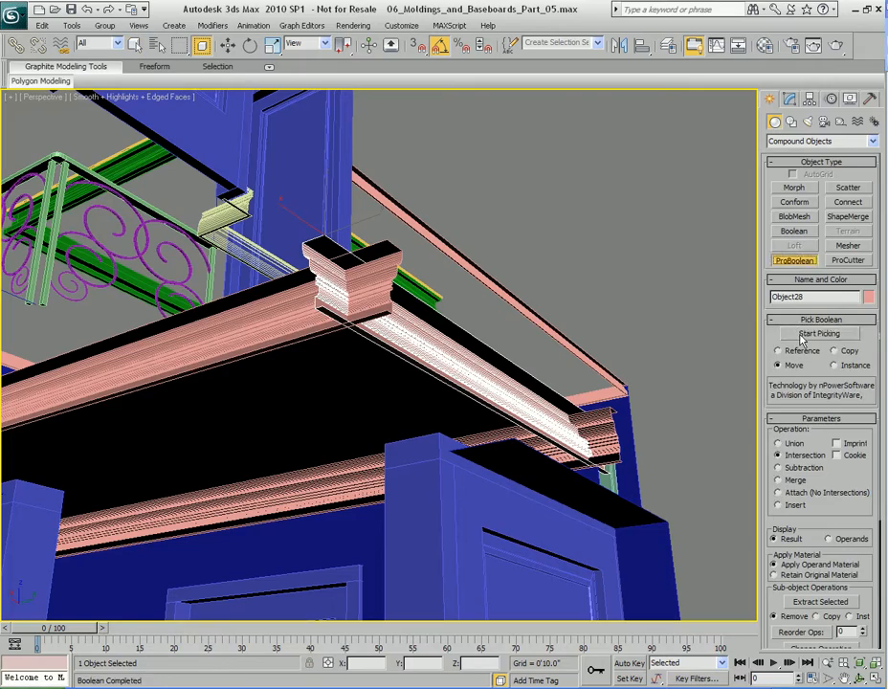
left_click(392, 259)
middle_click_drag(440, 289, 595, 392, "alt")
left_click(546, 362)
middle_click_drag(386, 304, 415, 292, "alt")
key("w")
middle_click_drag(542, 291, 297, 260, "alt")
key("q")
Flip the normals of all polygons on the short molding above the arched opening.
scroll(424, 272, "down", 2)
middle_click_drag(424, 271, 250, 263, "alt")
middle_click_drag(387, 251, 457, 296, "alt")
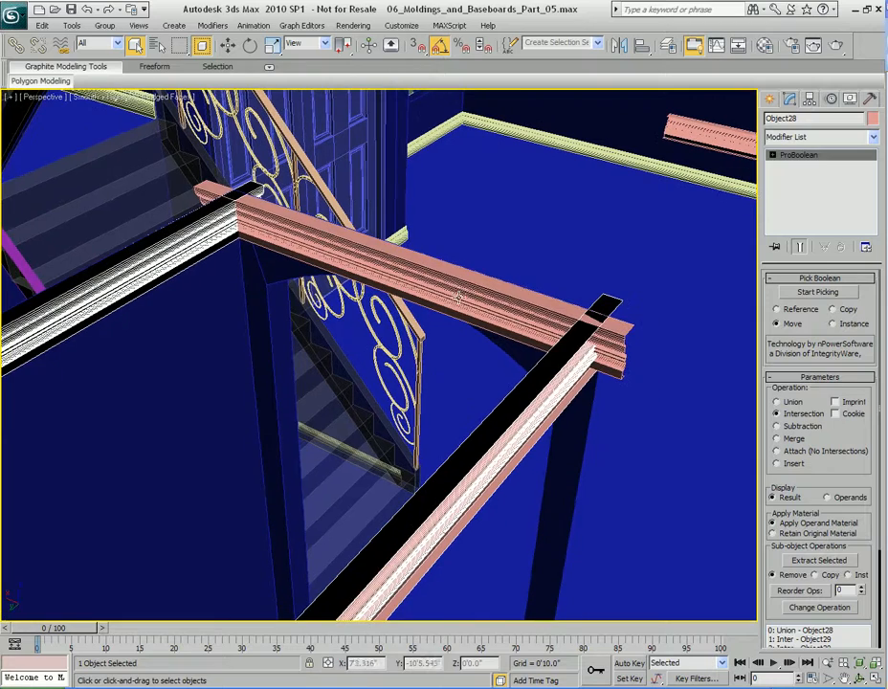
middle_click_drag(539, 305, 548, 313)
left_click(482, 293)
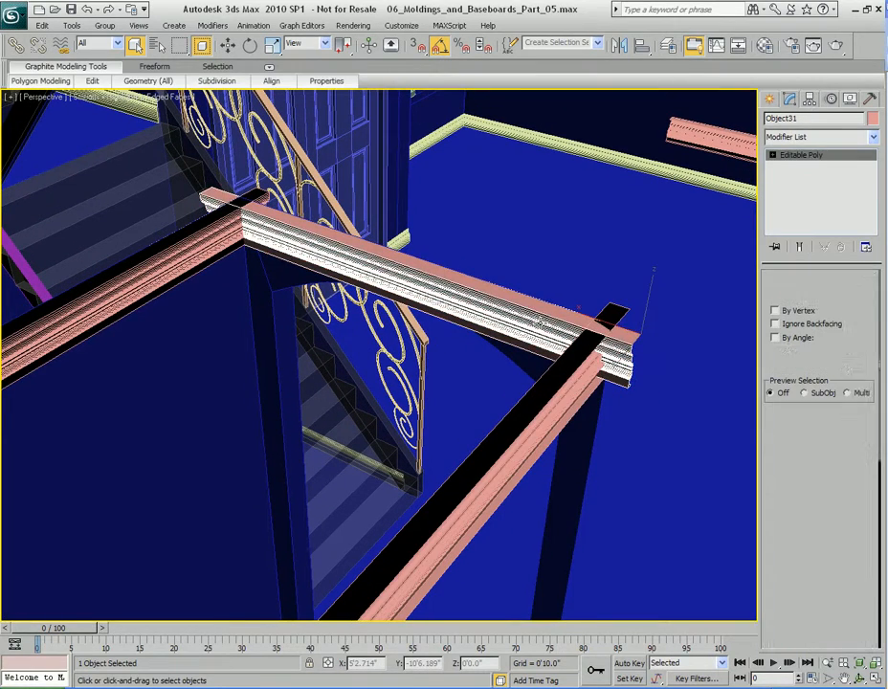
key("4")
right_click(504, 299)
left_click(470, 411)
key("4")
Add the short molding above the arch to the existing ProBoolean intersection to close the molding ring.
middle_click_drag(503, 323, 564, 333)
left_click(526, 354)
middle_click_drag(494, 344, 496, 314)
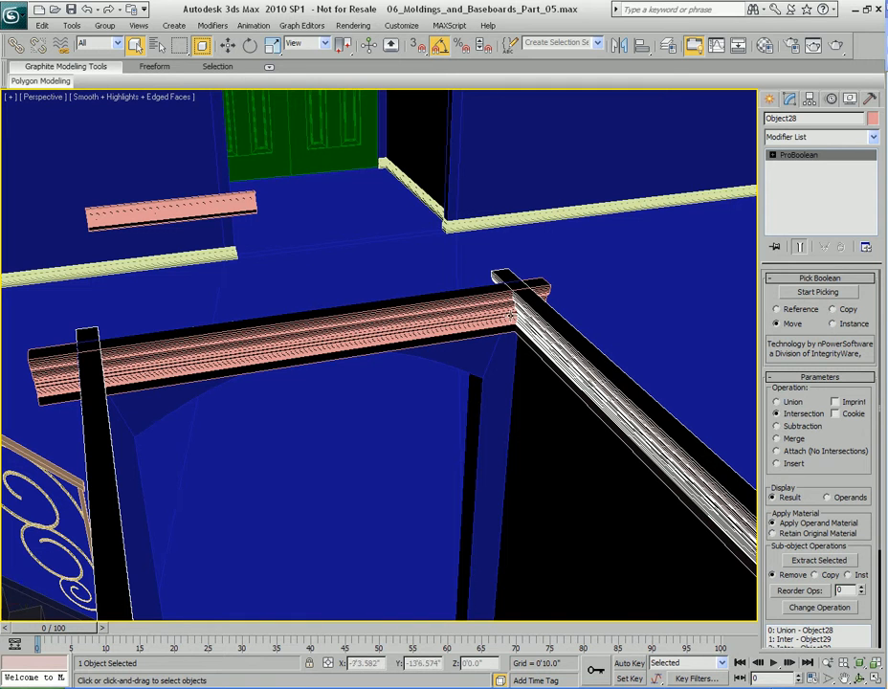
left_click(789, 293)
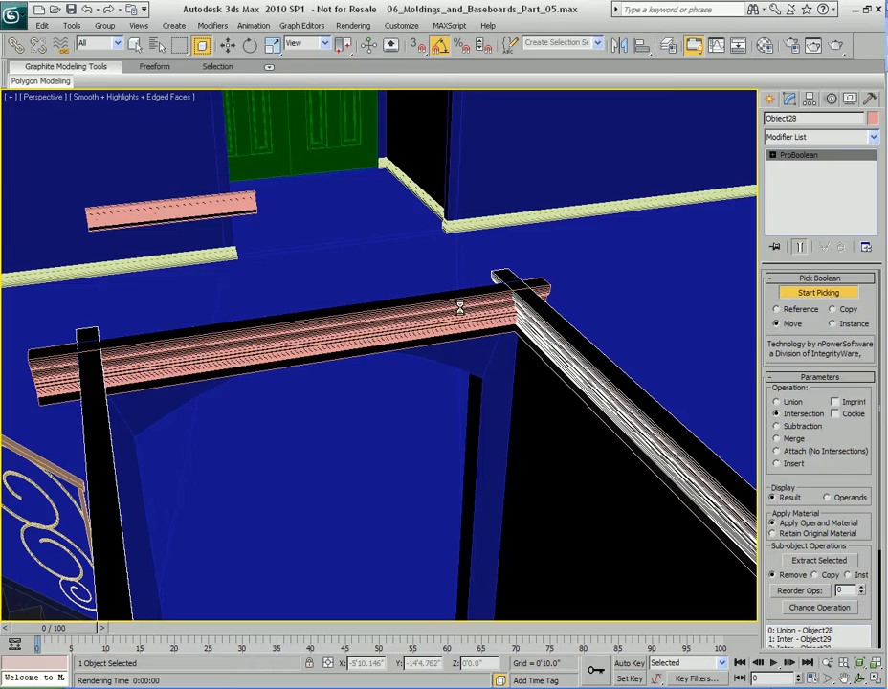
middle_click_drag(461, 307, 518, 347, "alt")
key("w")
Convert the combined molding ring to an editable poly and flip the normals of all its polygons.
right_click(497, 286)
mouse_move(505, 475)
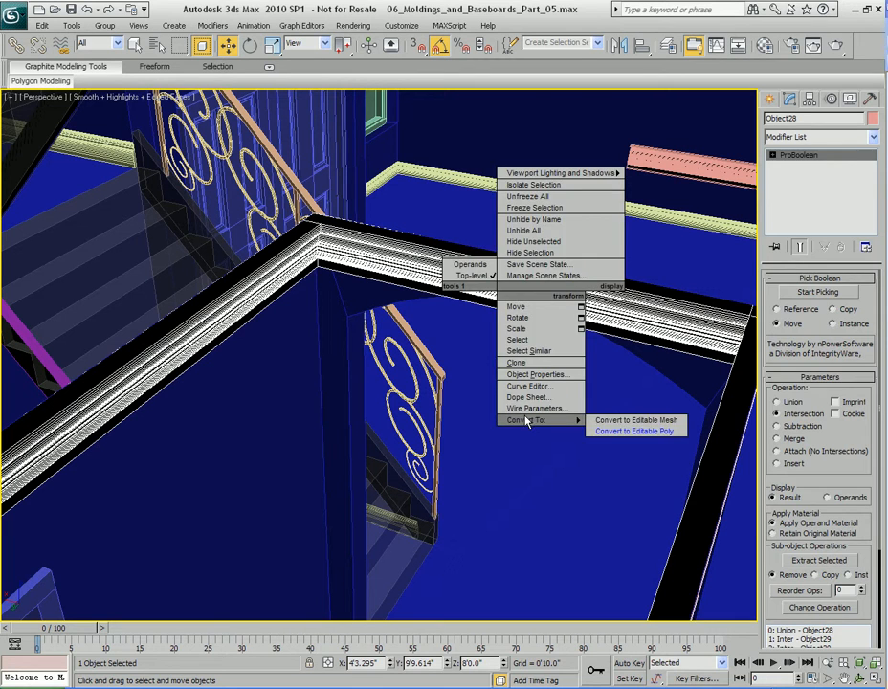
left_click(627, 487)
key("4")
right_click(490, 261)
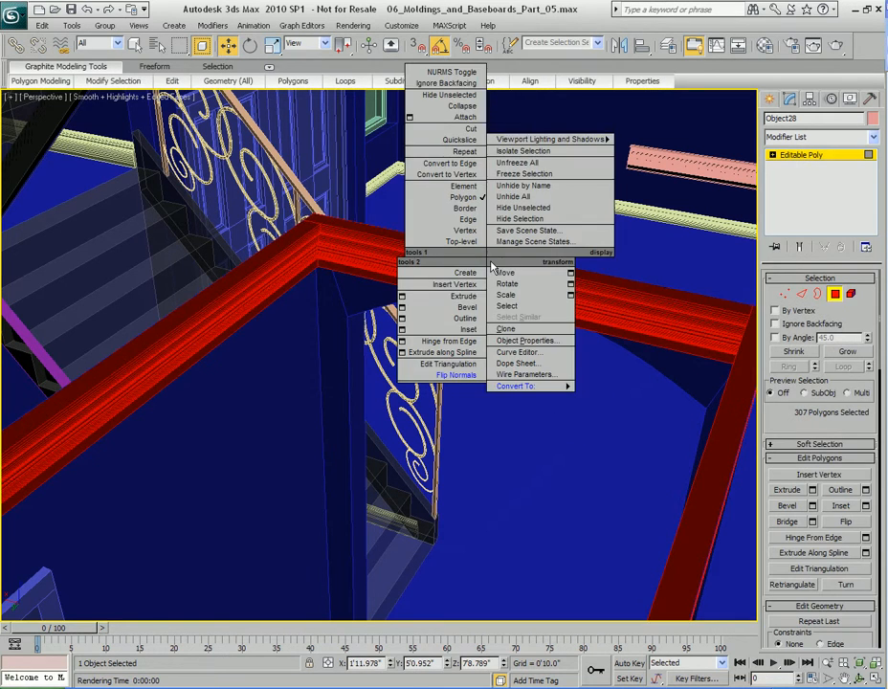
left_click(460, 374)
scroll(460, 380, "down", 3)
key("4")
Examine from inside the alcove how the lower edge of the molding ring meets the top of the arch.
middle_click_drag(542, 361, 404, 287, "alt")
key("q")
scroll(405, 287, "up", 2)
middle_click_drag(464, 283, 422, 372, "alt")
scroll(492, 353, "up", 2)
scroll(425, 373, "up", 2)
middle_click_drag(488, 374, 484, 308, "alt")
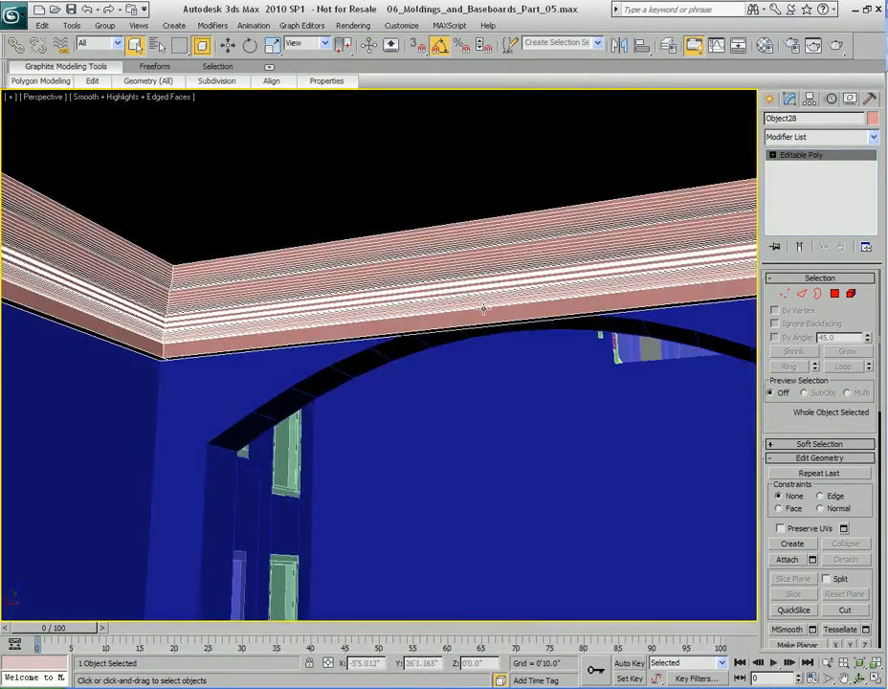
middle_click_drag(566, 311, 480, 316, "alt")
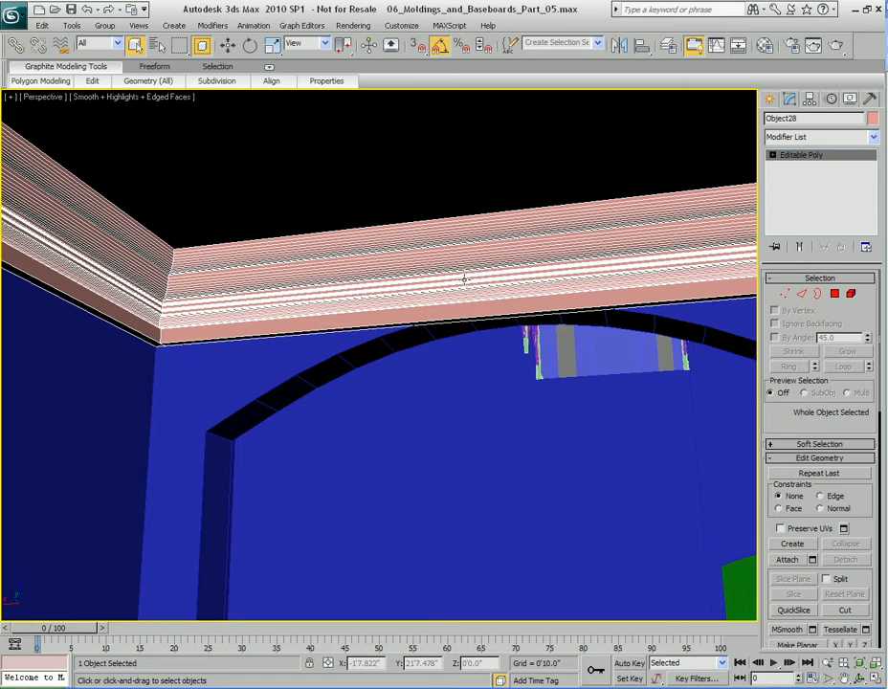
Show the molding and arch up close in a wireframe front view.
key("f")
scroll(465, 278, "up", 5)
middle_click_drag(346, 285, 354, 253)
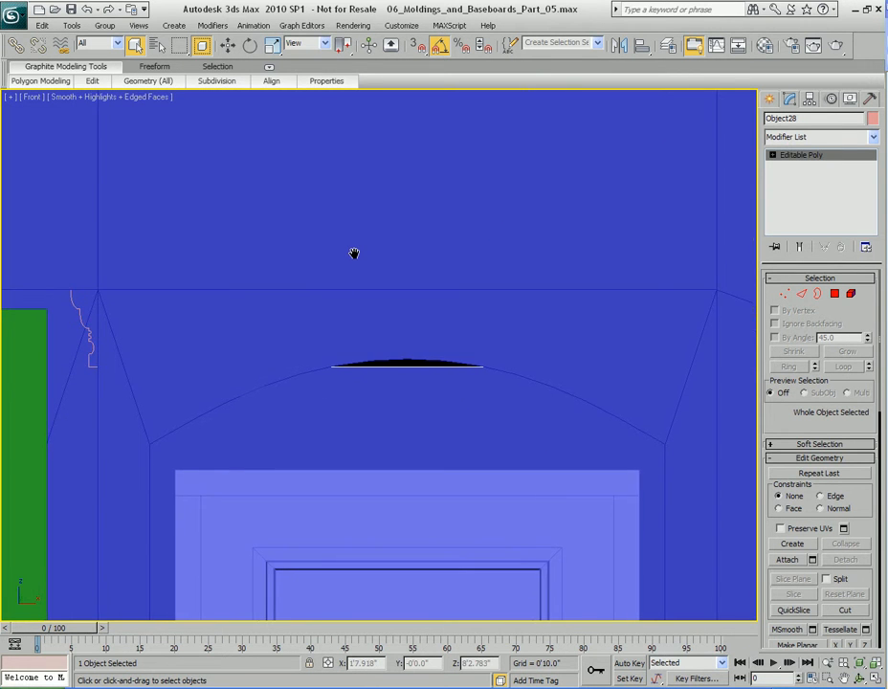
key("F3")
scroll(407, 298, "up", 5)
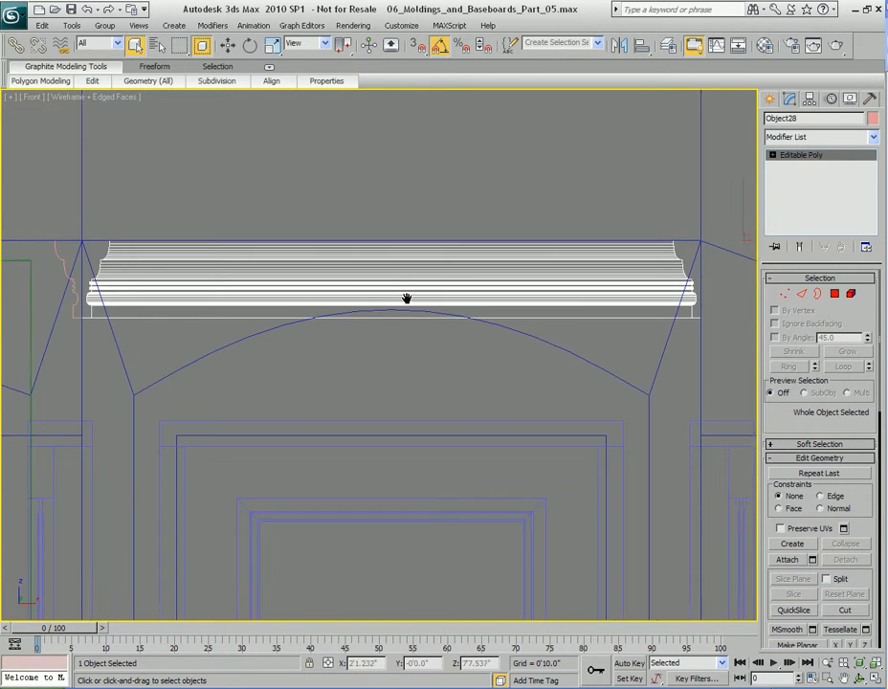
Raise the molding ring's lowest row of vertices to Z 7'6.737", just above the top of the arch.
key("1")
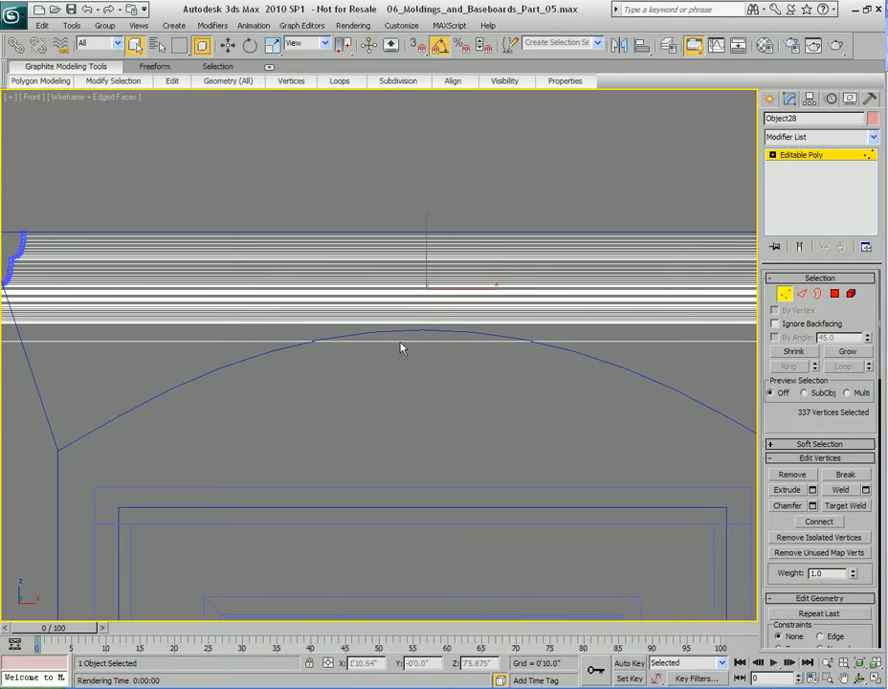
scroll(431, 316, "down", 3)
middle_click_drag(423, 304, 421, 305)
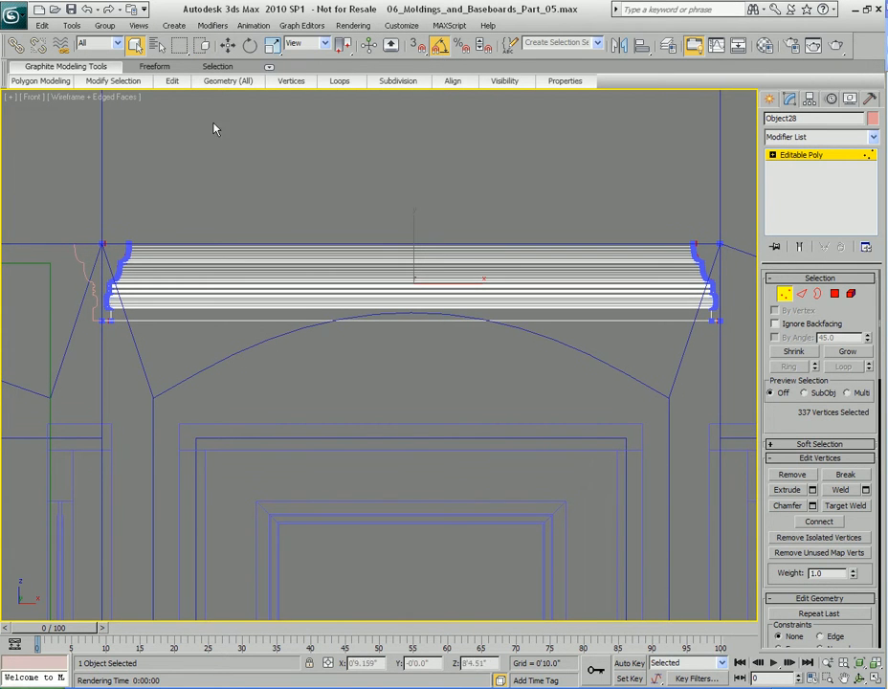
middle_click_drag(134, 357, 131, 341)
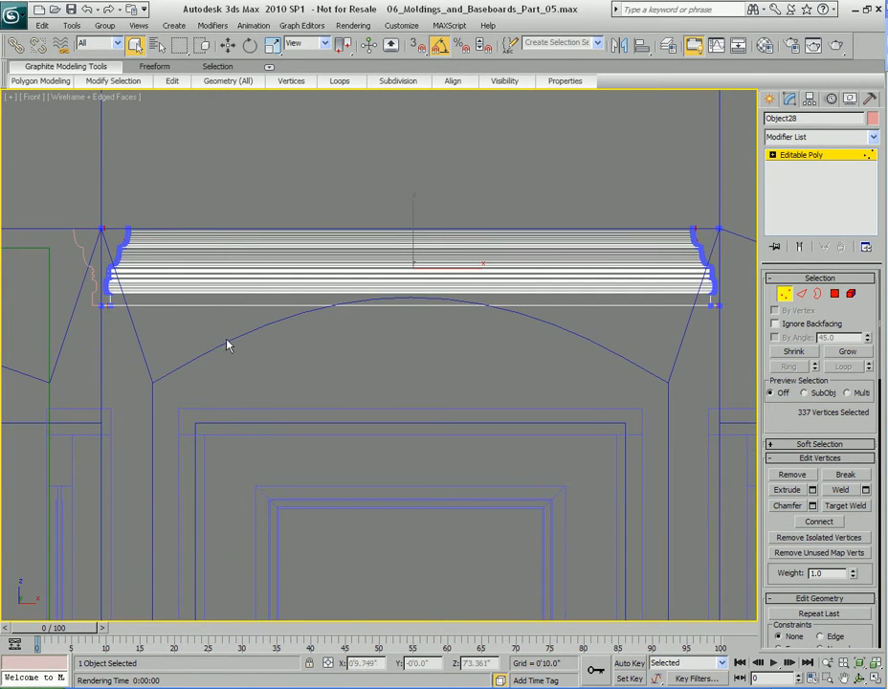
left_click_drag(76, 343, 751, 306)
scroll(460, 305, "up", 5)
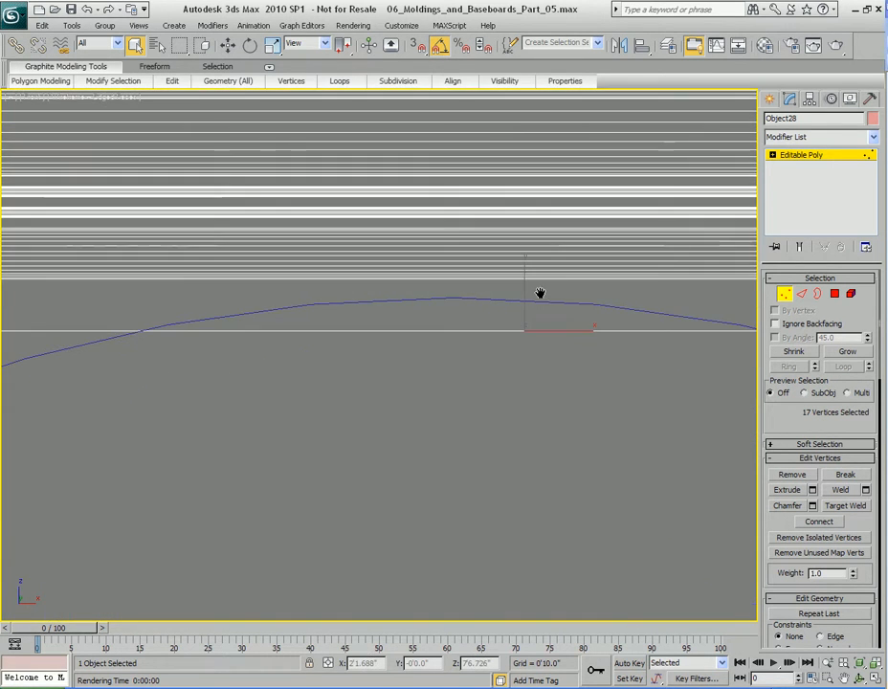
key("w")
left_click_drag(520, 270, 523, 233)
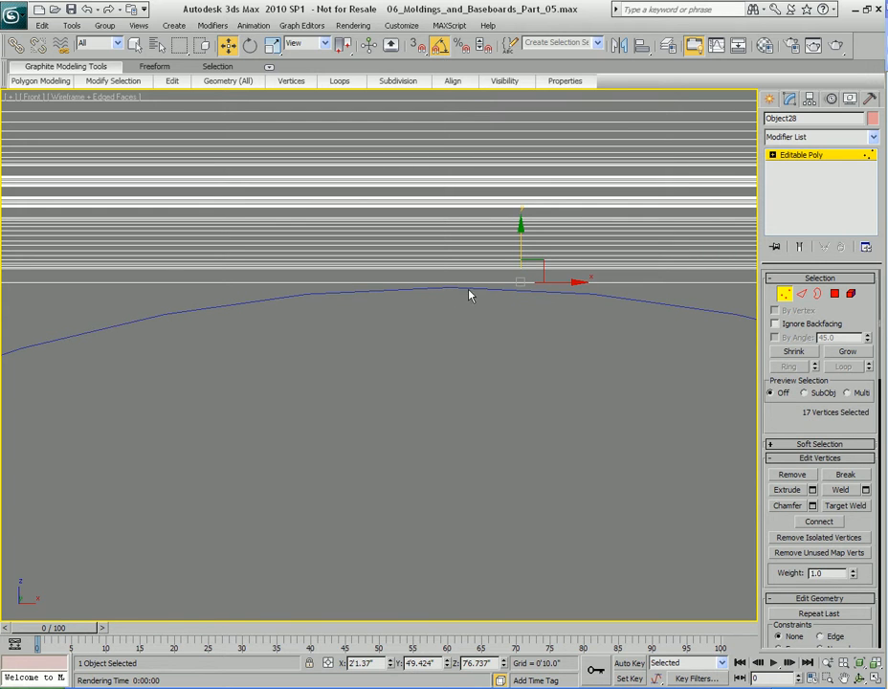
middle_click_drag(467, 289, 490, 283)
scroll(490, 282, "down", 3)
key("q")
key("1")
Examine the raised lower edge of the molding above the arch in the shaded perspective view.
key("p")
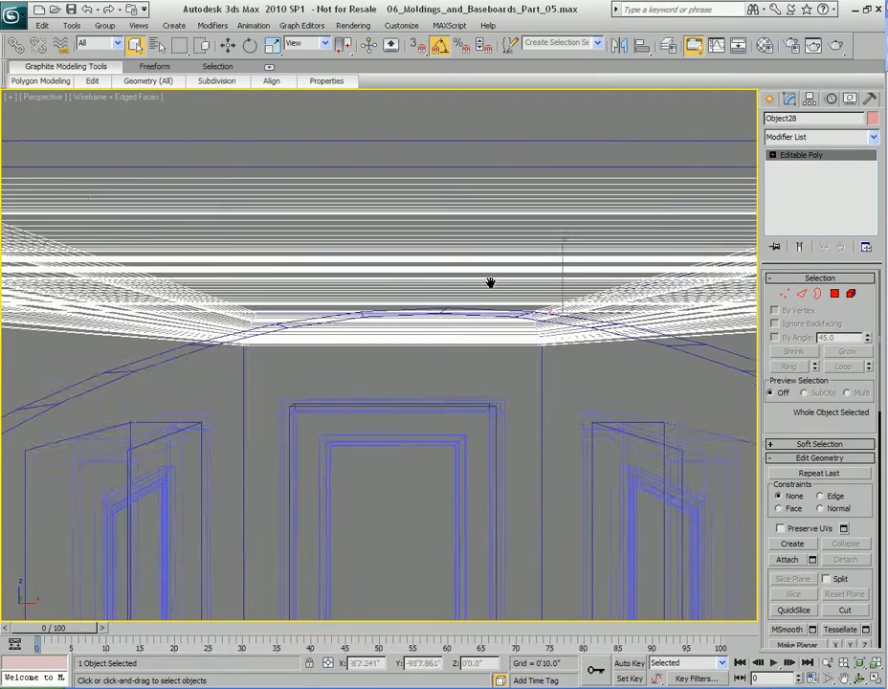
scroll(478, 280, "up", 5)
middle_click_drag(467, 296, 492, 255, "alt")
scroll(428, 303, "down", 3)
mouse_move(427, 303)
middle_mouse_down()
mouse_move(444, 260)
mouse_move(432, 291)
middle_mouse_up()
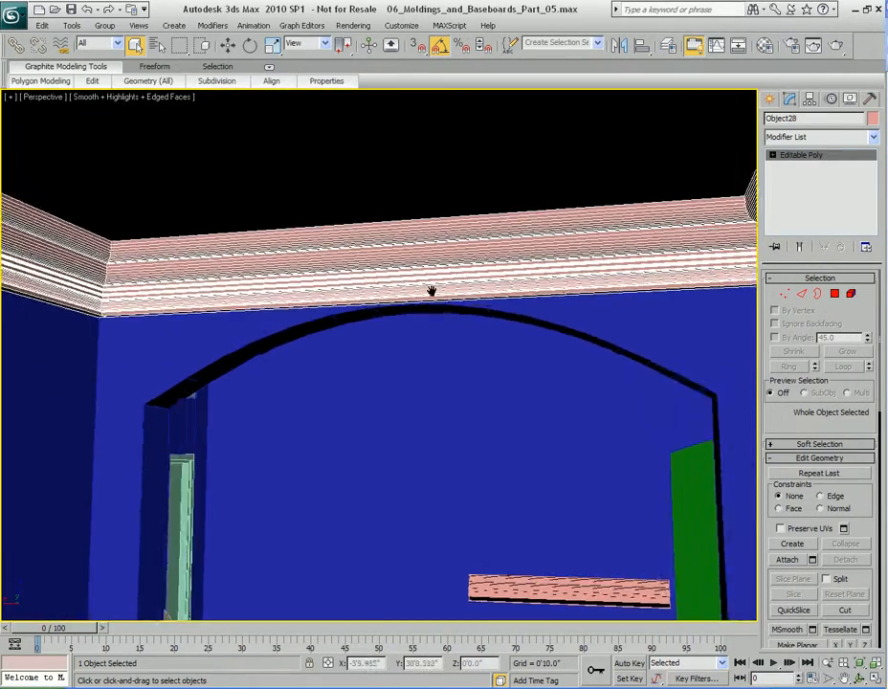
scroll(432, 291, "up", 3)
middle_click_drag(468, 216, 496, 266)
scroll(496, 266, "down", 3)
scroll(571, 292, "down", 3)
Inspect the ceiling moldings in the alcove in front of the green entrance doors.
middle_click_drag(303, 200, 345, 279)
left_click(446, 302)
scroll(483, 304, "up", 3)
middle_click_drag(483, 304, 355, 254)
scroll(355, 254, "down", 2)
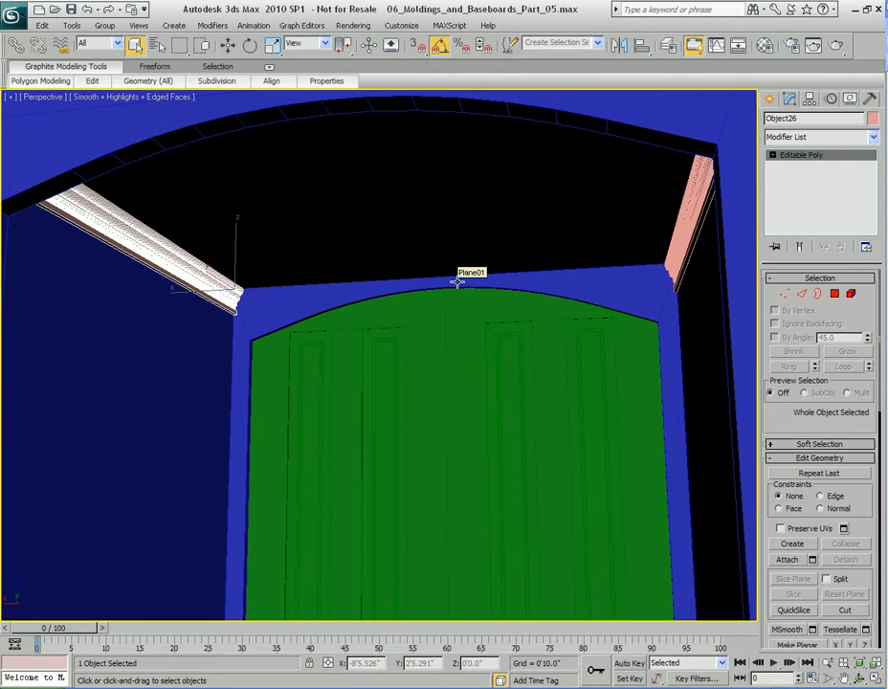
middle_click_drag(367, 311, 175, 285)
scroll(539, 296, "down", 3)
middle_click_drag(288, 134, 290, 236)
scroll(290, 237, "up", 2)
middle_click_drag(429, 329, 350, 205)
scroll(350, 205, "down", 2)
Inspect how the alcove molding clears the arch that faces the staircase and tall windows.
middle_click_drag(515, 393, 518, 142)
middle_click_drag(325, 302, 401, 282, "alt")
scroll(401, 282, "up", 2)
middle_click_drag(550, 325, 402, 335)
scroll(396, 333, "up", 3)
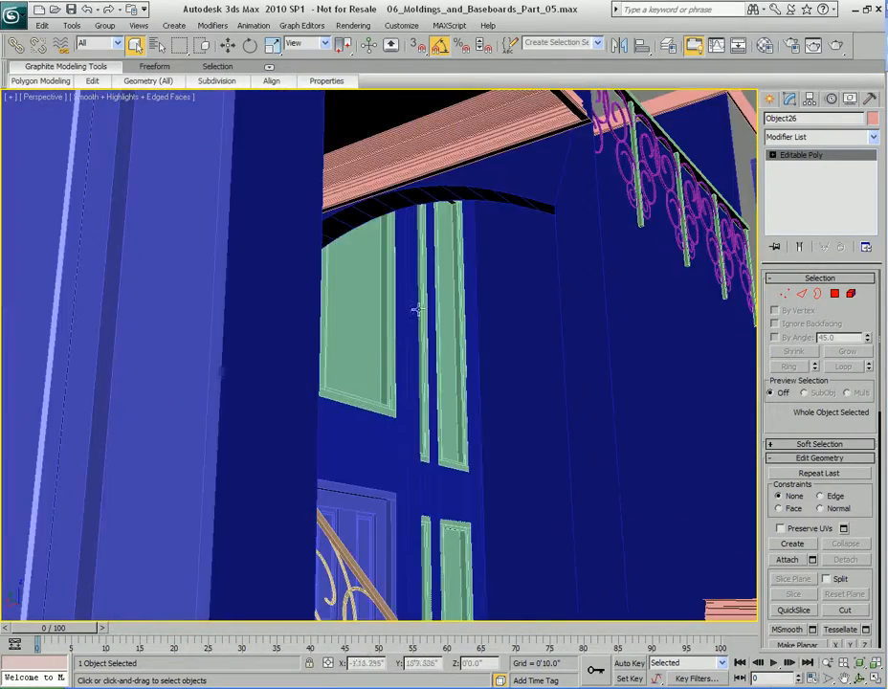
middle_click_drag(425, 247, 462, 330)
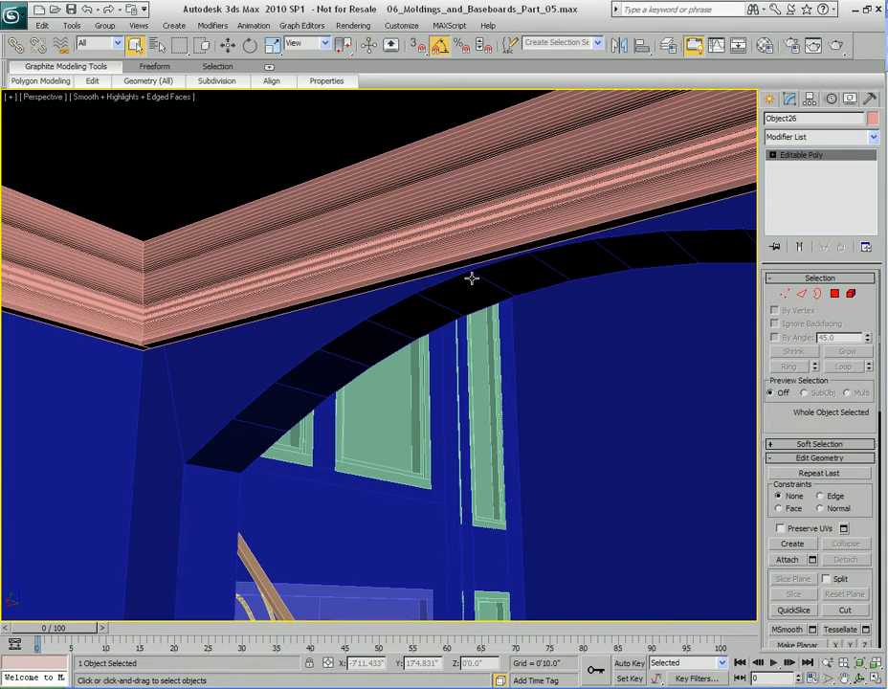
middle_click_drag(446, 314, 441, 348)
Delete the leftover pieces in the main room, including the short molding section near the double doors.
left_click(402, 298)
middle_click_drag(372, 312, 479, 362, "alt")
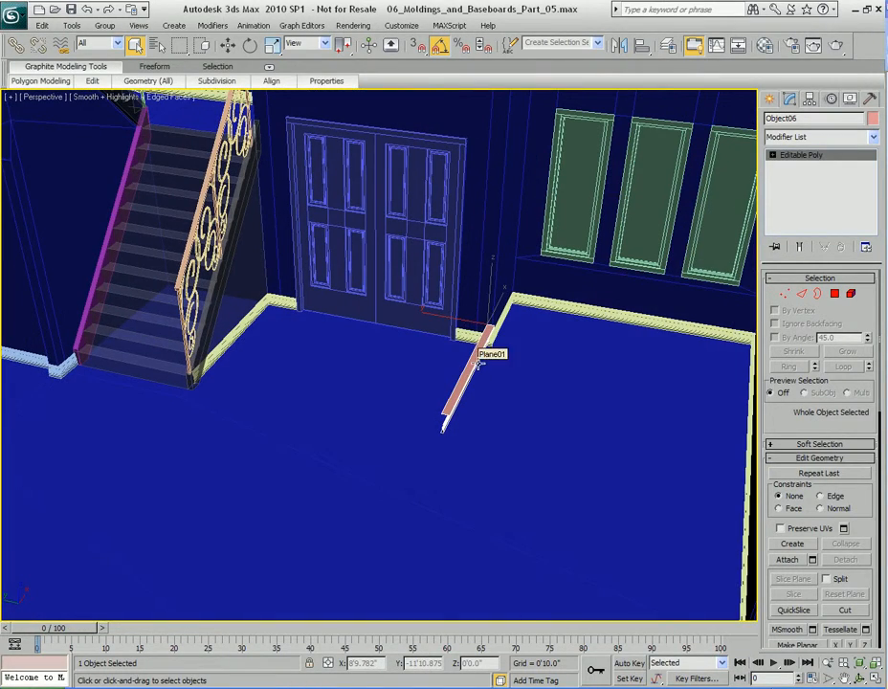
key("Delete")
middle_click_drag(477, 363, 422, 353, "alt")
left_click(381, 385)
key("z")
scroll(422, 354, "down", 6)
key("Delete")
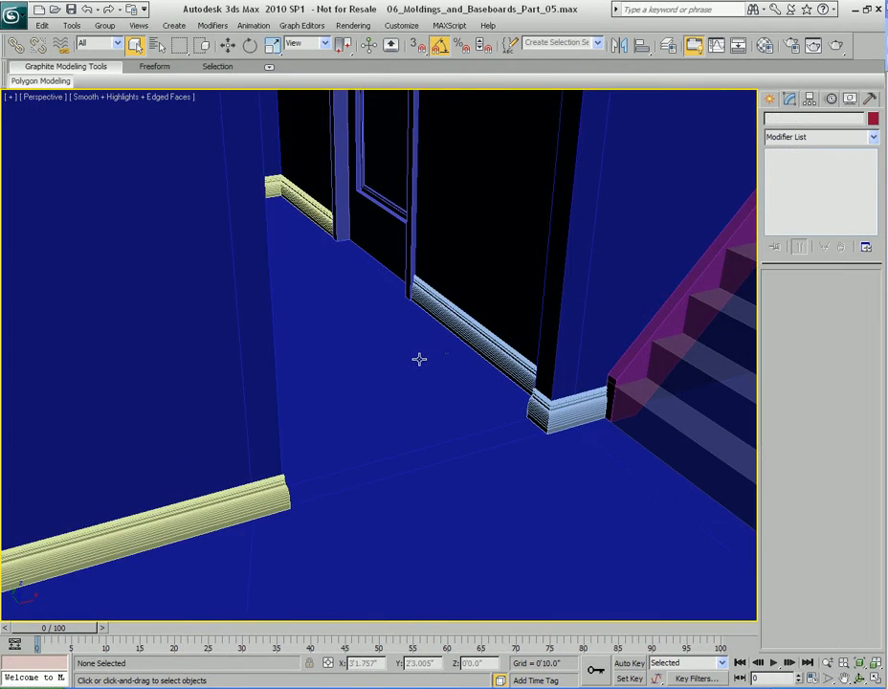
Review the whole house with its finished moldings from above and save the scene.
scroll(497, 328, "down", 12)
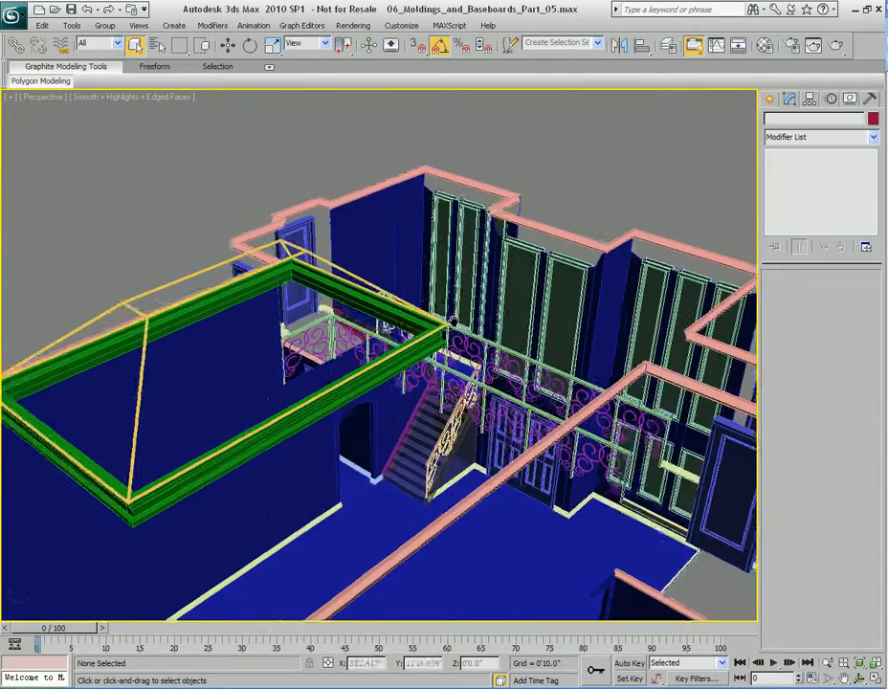
mouse_move(451, 317)
middle_mouse_down("alt")
mouse_move(450, 329)
mouse_move(507, 287)
mouse_move(485, 282)
mouse_move(476, 307)
mouse_move(452, 311)
mouse_move(540, 300)
mouse_move(443, 298)
middle_mouse_up("alt")
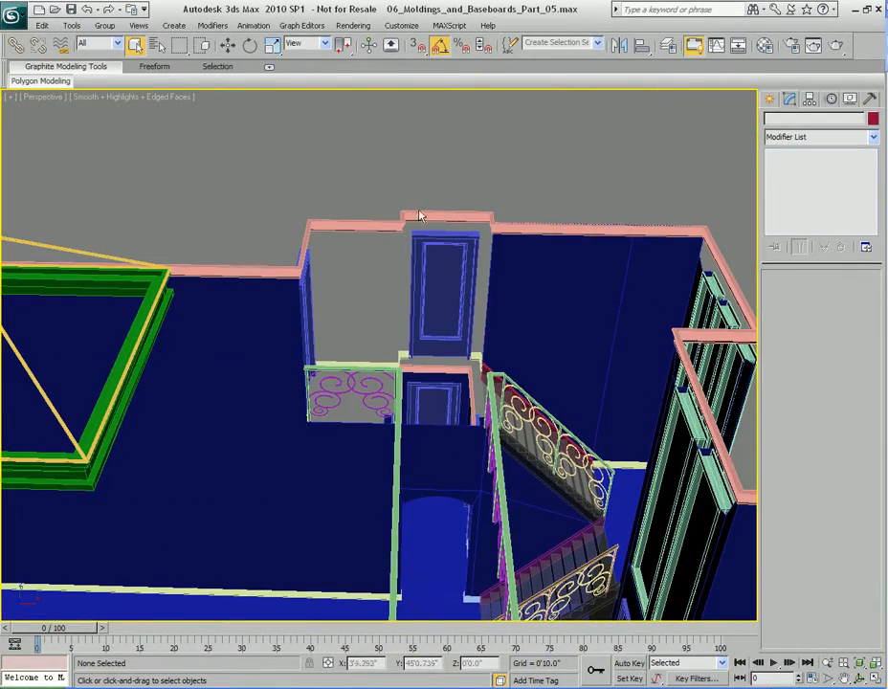
middle_click_drag(499, 225, 428, 287, "alt")
key("ctrl+s")
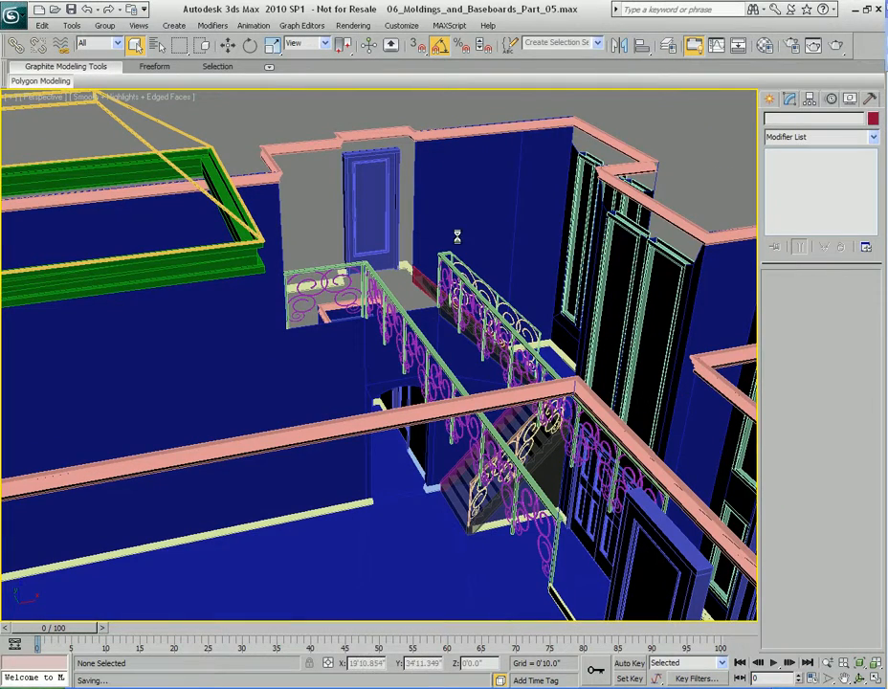